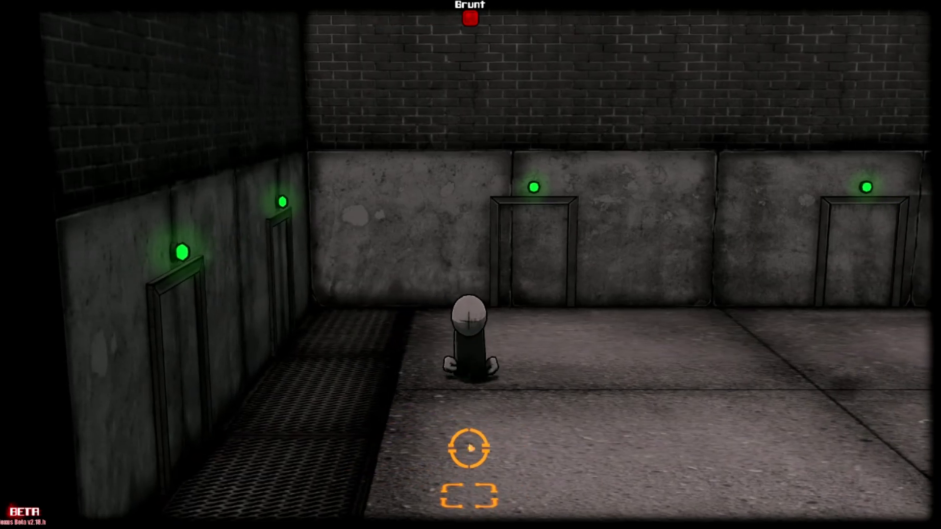
{"action": "key", "text": "d"}
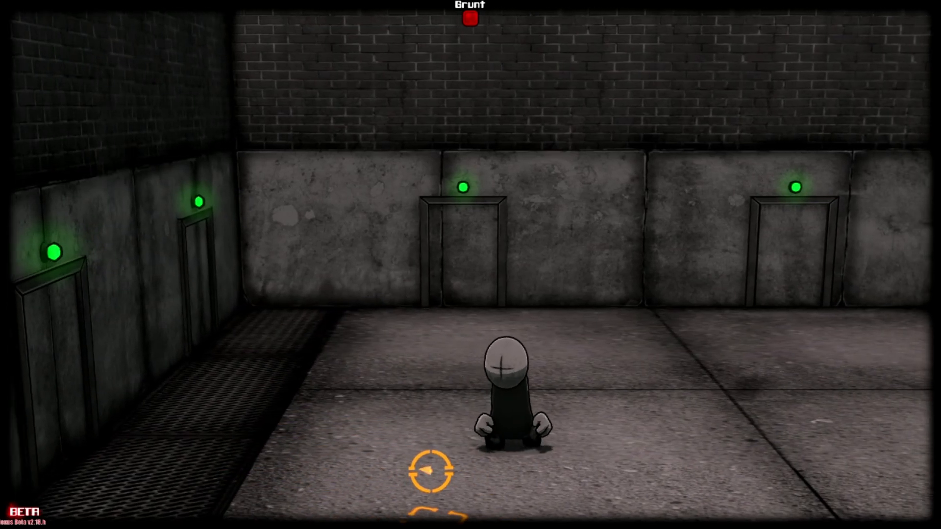
{"action": "key", "text": "d"}
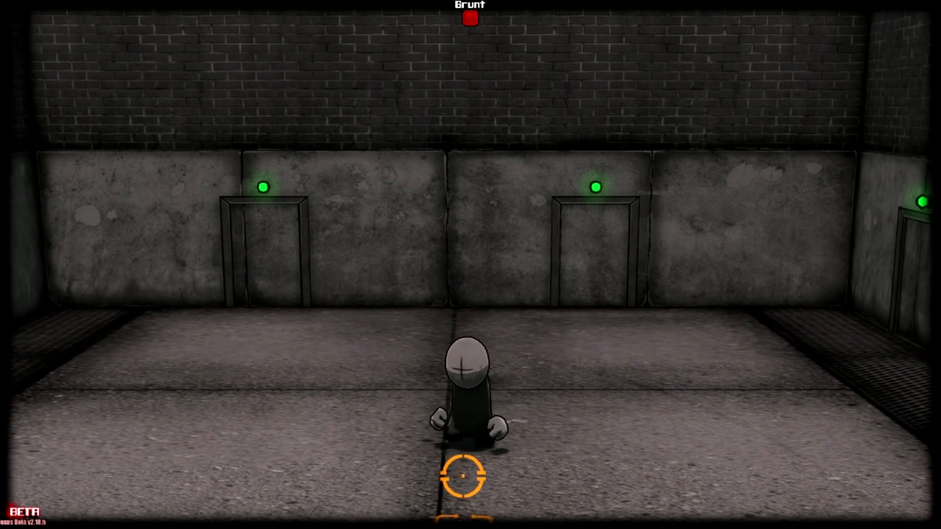
{"action": "key", "text": "a"}
{"action": "key", "text": "w"}
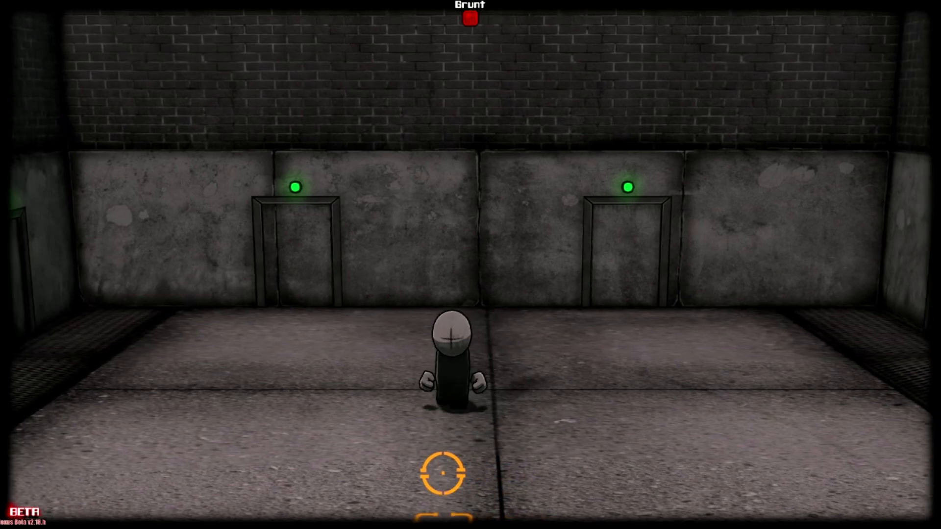
{"action": "key", "text": "d"}
{"action": "key", "text": "s"}
{"action": "key", "text": "a"}
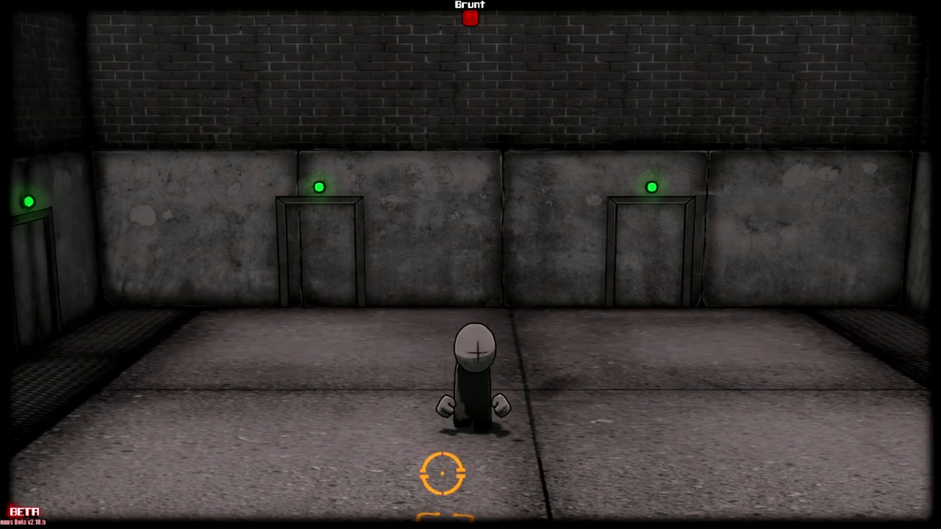
{"action": "key", "text": "d"}
{"action": "key", "text": "a"}
{"action": "key", "text": "d"}
{"action": "key", "text": "a"}
{"action": "key", "text": "d"}
{"action": "key", "text": "a"}
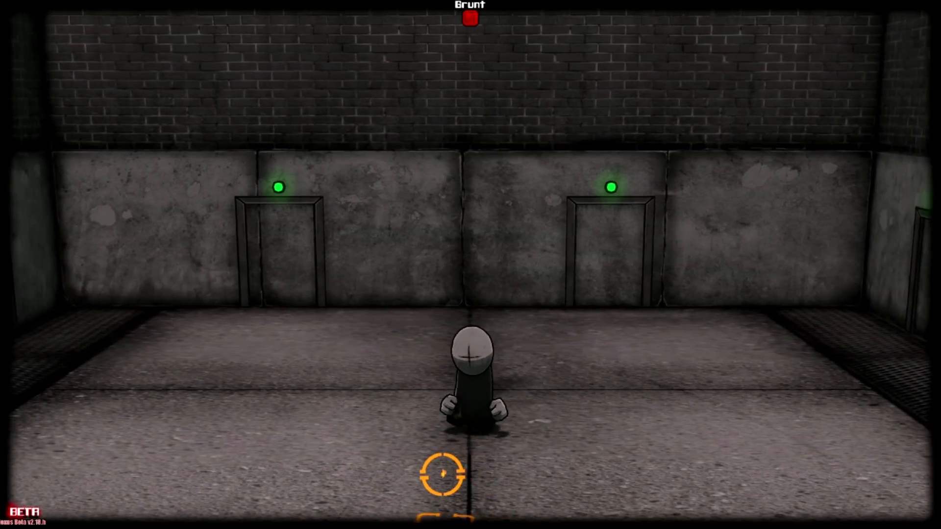
{"action": "key", "text": "w"}
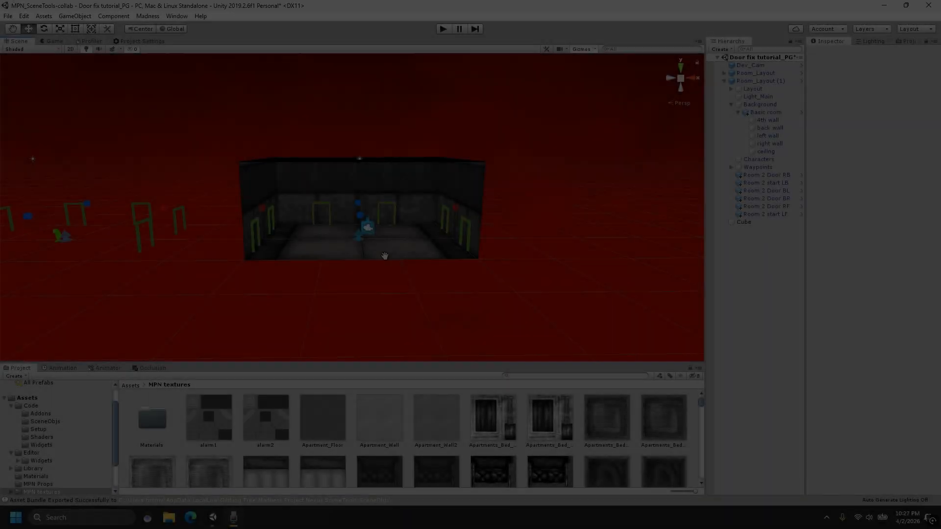
- Select the back wall of Room_Layout (1) and set its material's render queue to 2060
{"action": "middle_click_drag", "start_coordinate": [382, 254], "coordinate": [316, 234]}
{"action": "scroll", "coordinate": [372, 281], "scroll_direction": "up", "scroll_amount": 5}
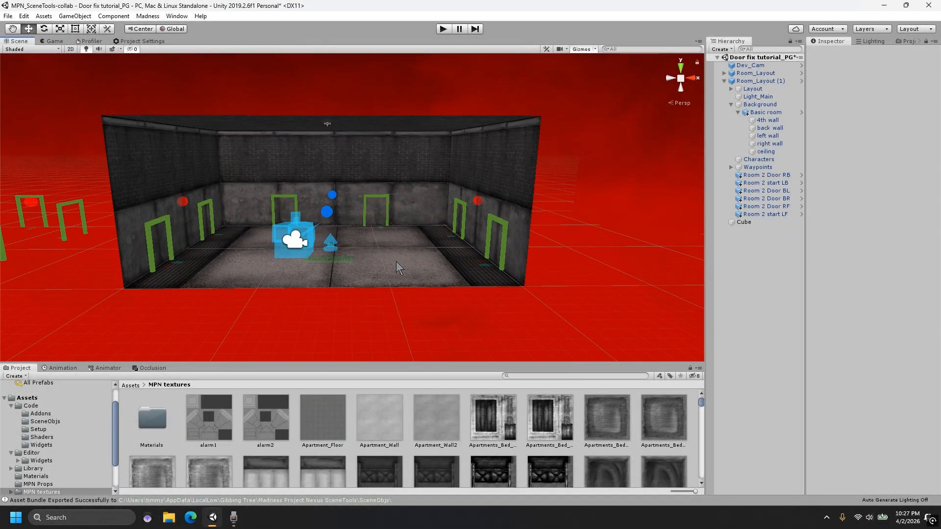
{"action": "scroll", "coordinate": [376, 274], "scroll_direction": "up", "scroll_amount": 8}
{"action": "left_click", "coordinate": [380, 177]}
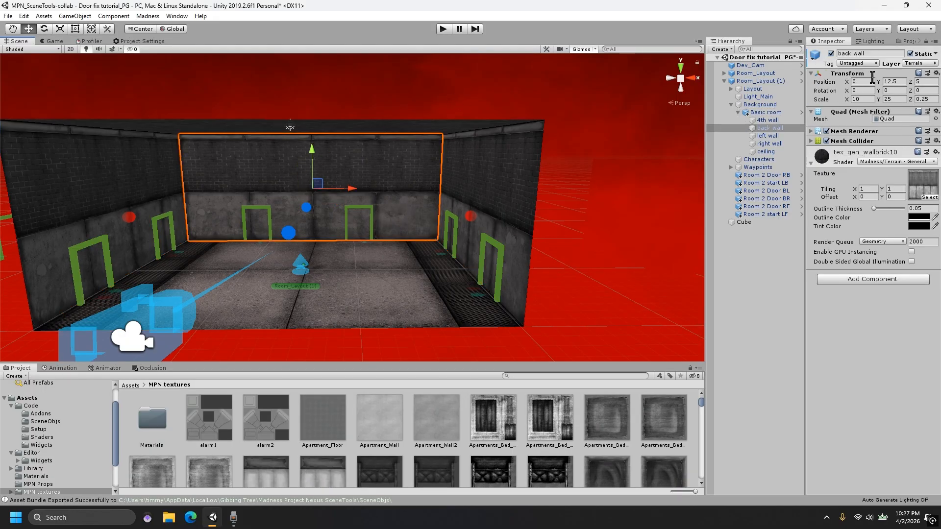
{"action": "left_click", "coordinate": [878, 243]}
{"action": "left_click", "coordinate": [879, 243]}
{"action": "left_click", "coordinate": [879, 243]}
{"action": "left_click", "coordinate": [878, 244]}
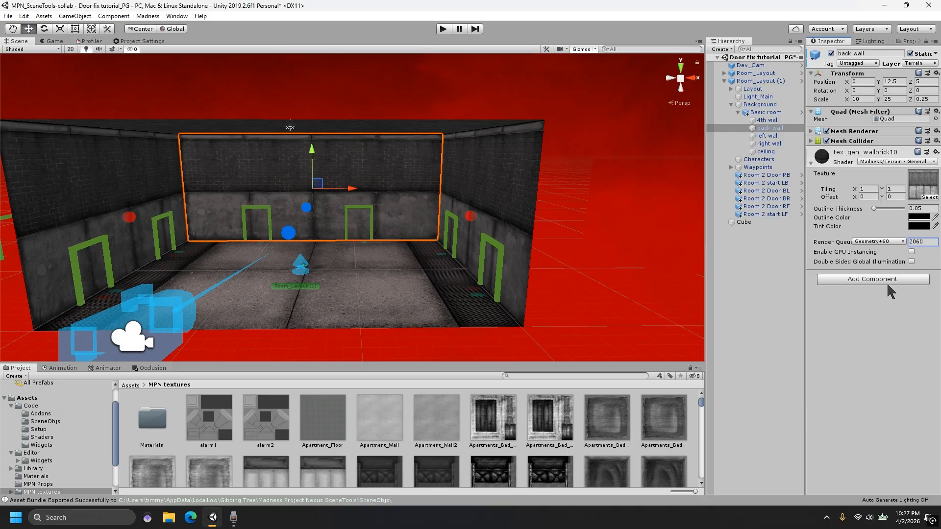
- Set the back wall's render queue back to 2000 and deselect the wall
{"action": "scroll", "coordinate": [608, 199], "scroll_direction": "down", "scroll_amount": 3}
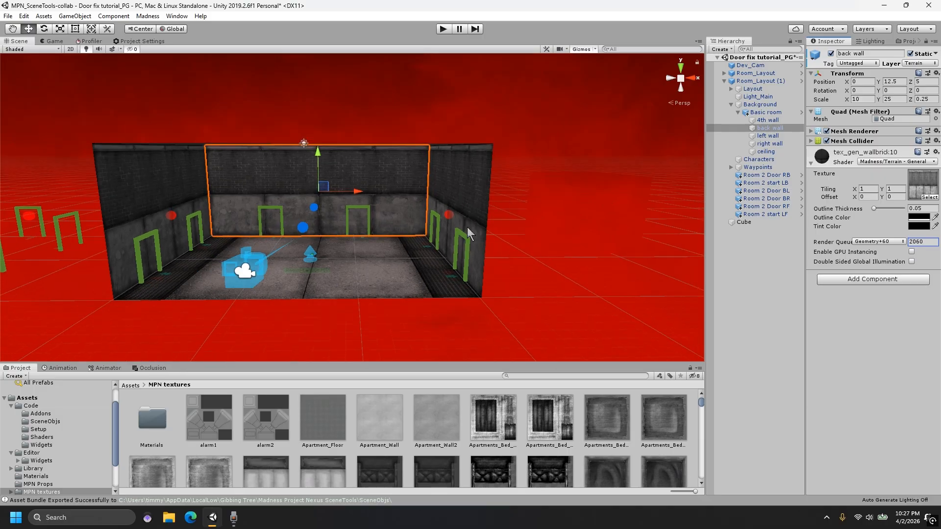
{"action": "middle_click_drag", "start_coordinate": [465, 273], "coordinate": [496, 283]}
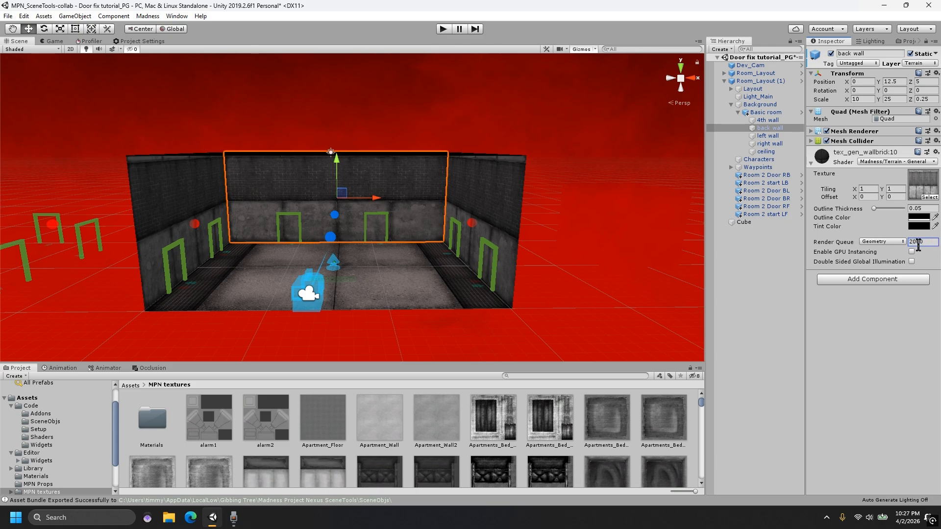
{"action": "left_click", "coordinate": [543, 277]}
{"action": "scroll", "coordinate": [505, 182], "scroll_direction": "down", "scroll_amount": 2}
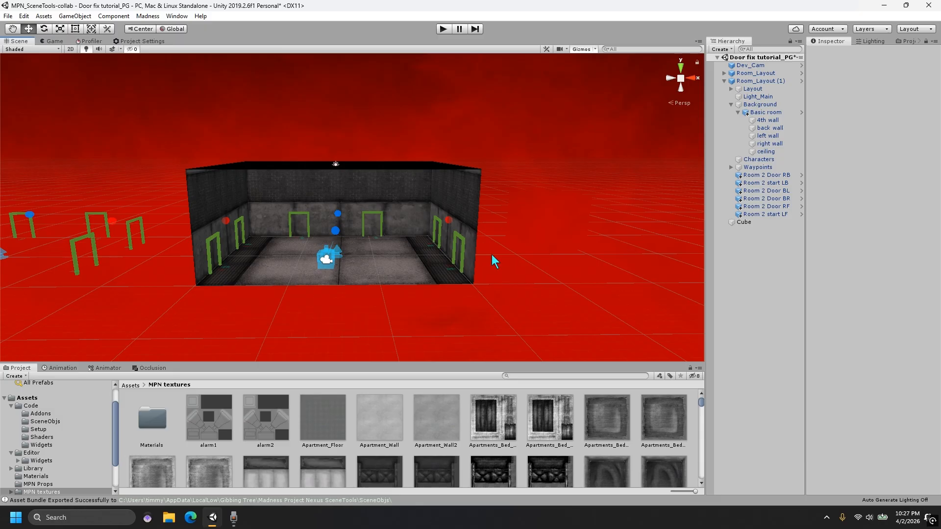
- Select the mask cube beside the room and shift it slightly along X to about 65.23
{"action": "left_click", "coordinate": [561, 220]}
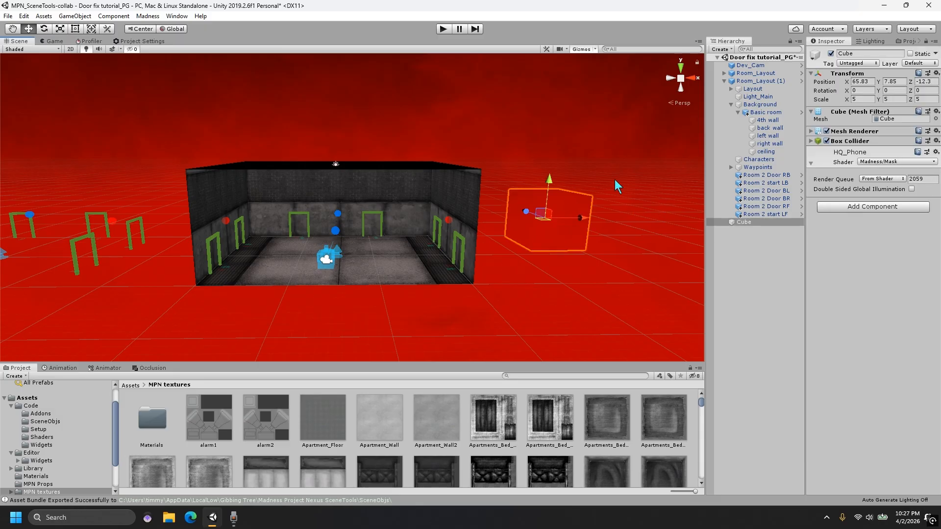
{"action": "scroll", "coordinate": [617, 186], "scroll_direction": "down", "scroll_amount": 2}
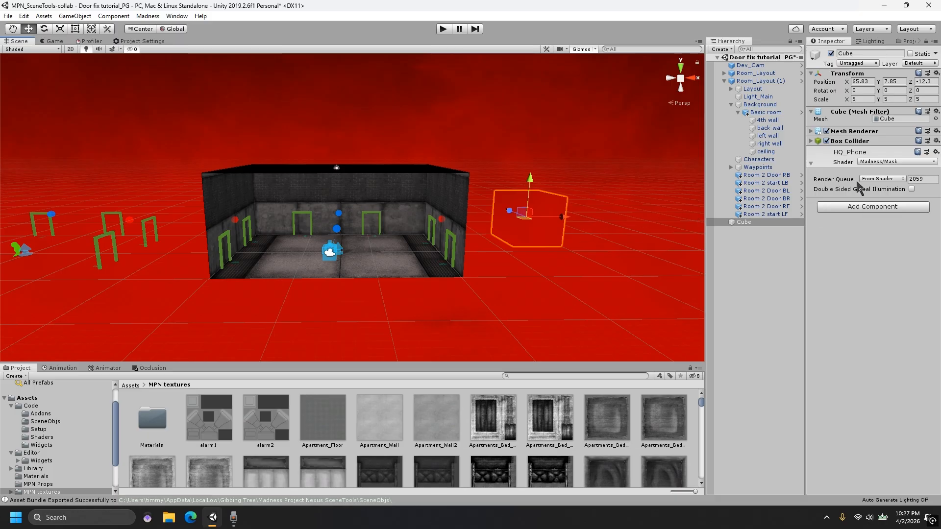
{"action": "left_click", "coordinate": [588, 224]}
{"action": "left_click", "coordinate": [565, 220]}
{"action": "mouse_move", "coordinate": [564, 221]}
{"action": "left_mouse_down"}
{"action": "mouse_move", "coordinate": [294, 223]}
{"action": "mouse_move", "coordinate": [464, 233]}
{"action": "mouse_move", "coordinate": [430, 226]}
{"action": "mouse_move", "coordinate": [345, 228]}
{"action": "mouse_move", "coordinate": [534, 245]}
{"action": "mouse_move", "coordinate": [559, 235]}
{"action": "left_mouse_up"}
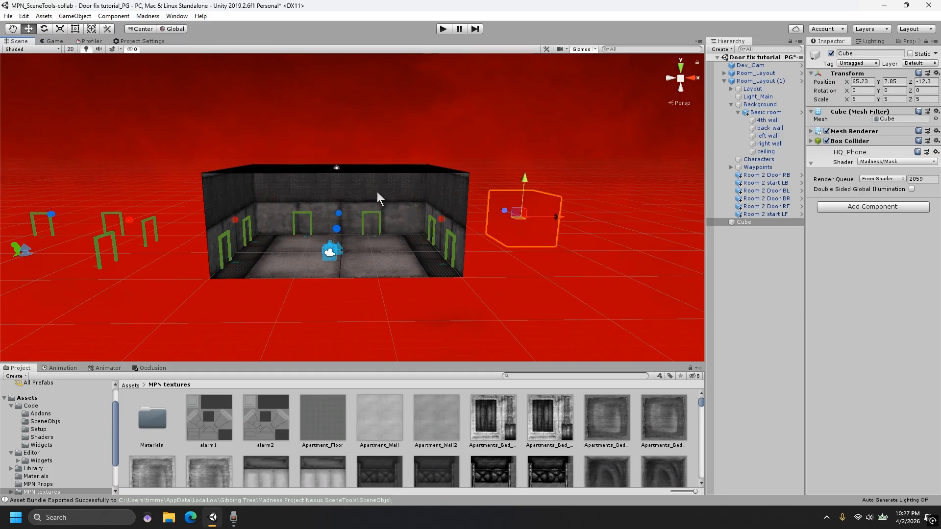
- Set the render queue of the back wall in Room_Layout (1) to 2060
{"action": "left_click", "coordinate": [377, 192]}
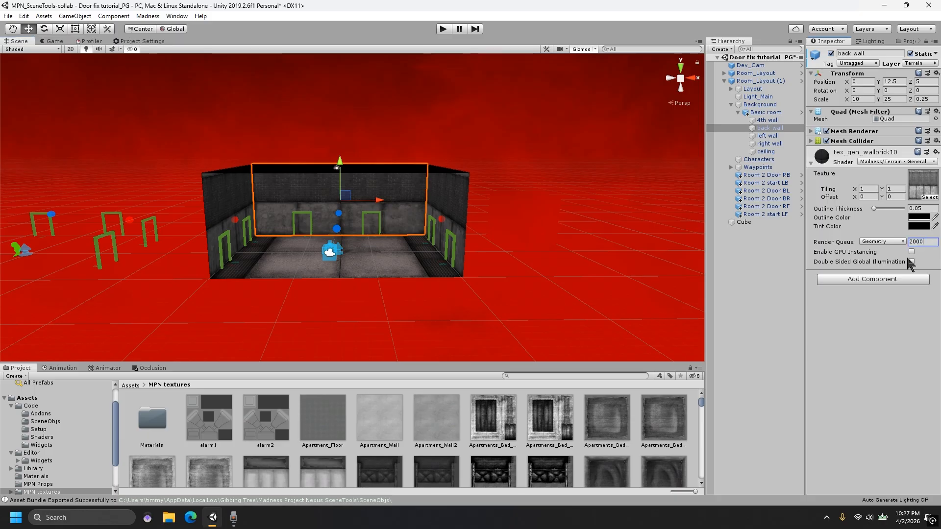
{"action": "key", "text": "BackSpace"}
{"action": "key", "text": "BackSpace"}
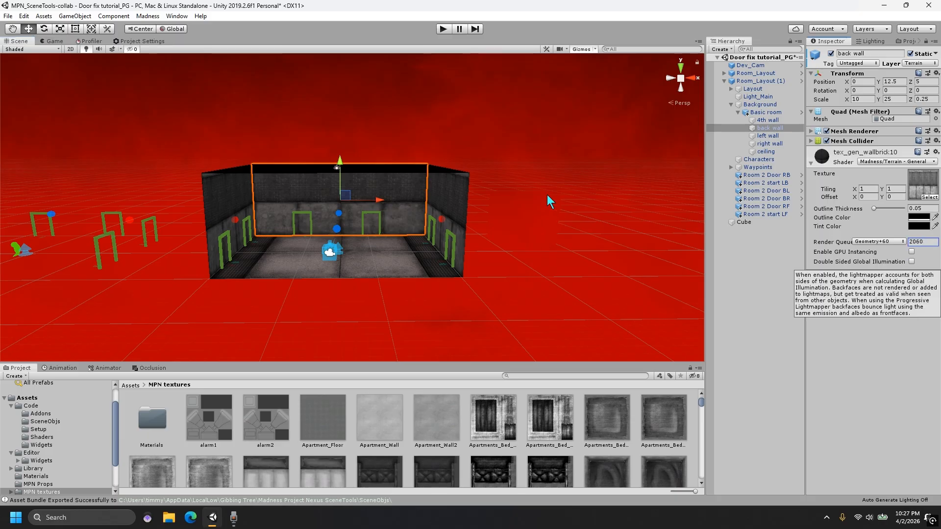
- Move the mask cube along X to about 56.31 so it overlaps the room's right wall
{"action": "left_click", "coordinate": [551, 194]}
{"action": "left_click_drag", "start_coordinate": [556, 216], "coordinate": [423, 284]}
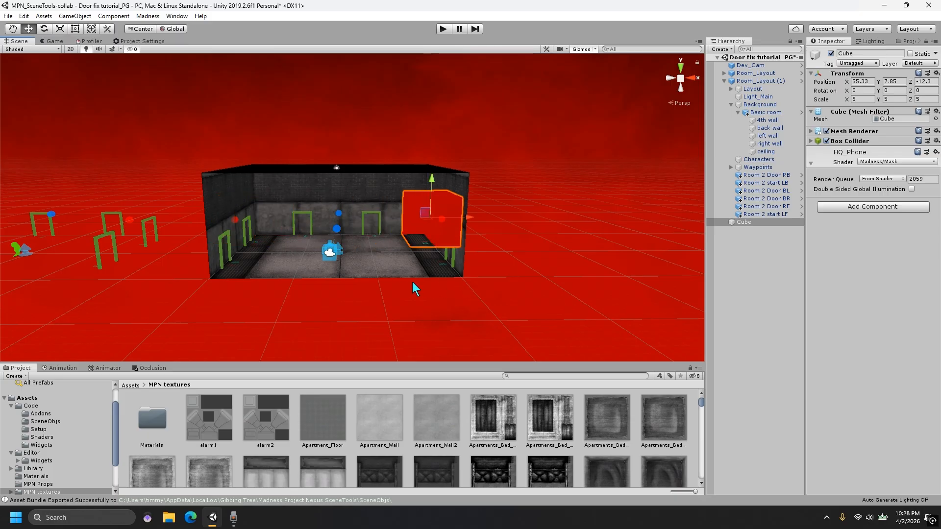
{"action": "scroll", "coordinate": [404, 278], "scroll_direction": "up", "scroll_amount": 6}
{"action": "left_click_drag", "start_coordinate": [439, 175], "coordinate": [490, 150]}
{"action": "scroll", "coordinate": [534, 201], "scroll_direction": "down", "scroll_amount": 5}
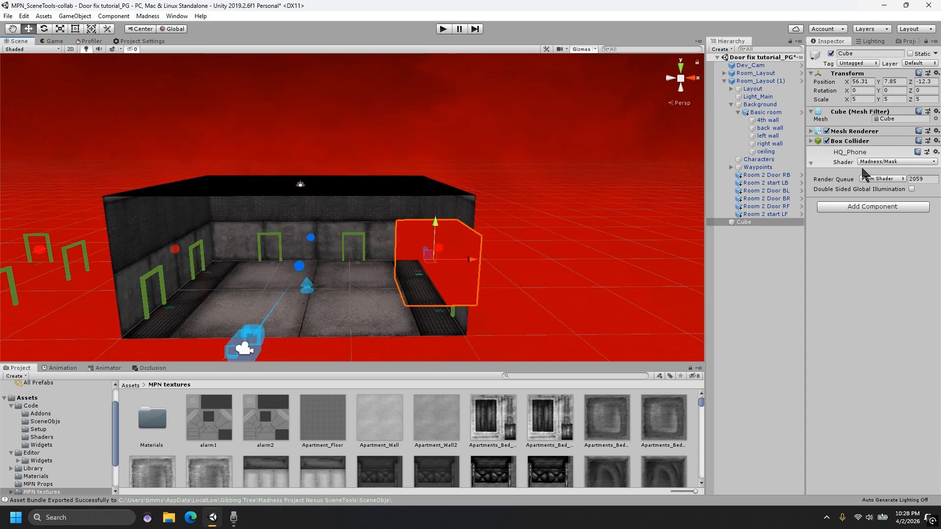
- Move the mask cube out of the room along X to about 67.39 and deselect it
{"action": "left_click", "coordinate": [363, 244]}
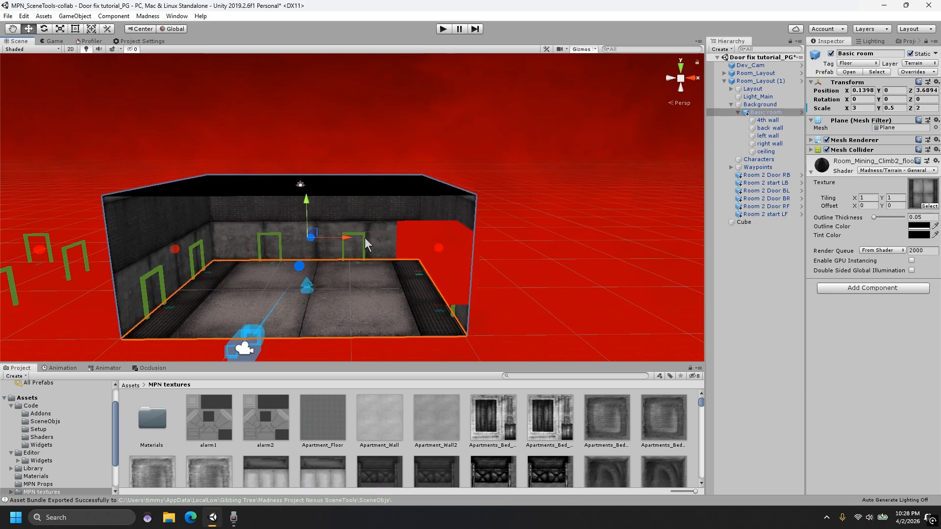
{"action": "left_click", "coordinate": [449, 266]}
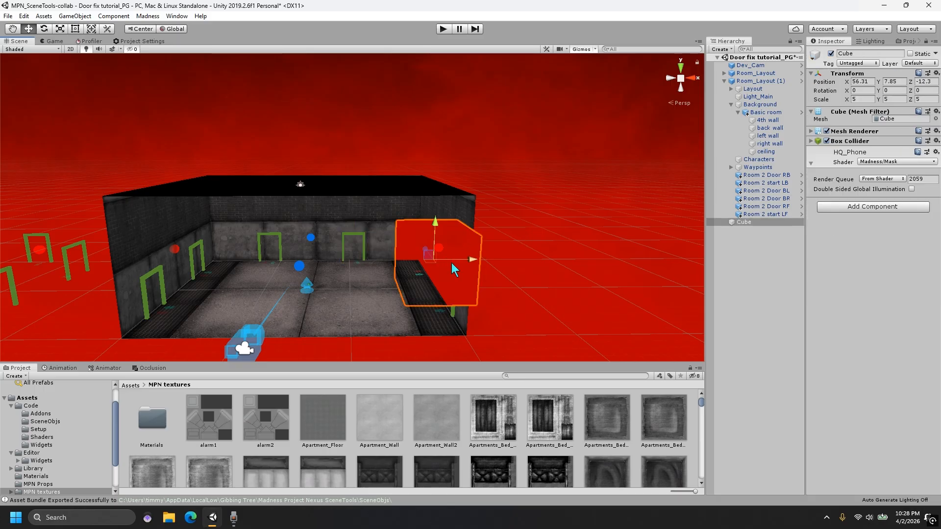
{"action": "left_click_drag", "start_coordinate": [469, 267], "coordinate": [610, 259]}
{"action": "scroll", "coordinate": [425, 226], "scroll_direction": "down", "scroll_amount": 3}
{"action": "middle_click_drag", "start_coordinate": [385, 211], "coordinate": [410, 152]}
{"action": "left_click", "coordinate": [422, 291]}
{"action": "scroll", "coordinate": [405, 273], "scroll_direction": "up", "scroll_amount": 4}
{"action": "middle_click_drag", "start_coordinate": [329, 260], "coordinate": [300, 279]}
{"action": "scroll", "coordinate": [300, 279], "scroll_direction": "up", "scroll_amount": 1}
{"action": "scroll", "coordinate": [321, 276], "scroll_direction": "down", "scroll_amount": 1}
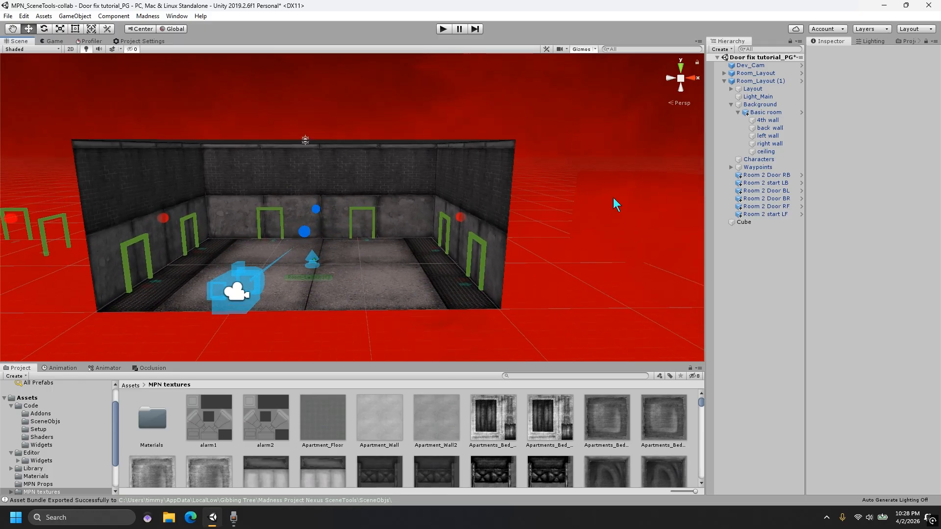
- Compare the render queue values of the mask cube, the room's floor and its back wall
{"action": "left_click", "coordinate": [631, 205]}
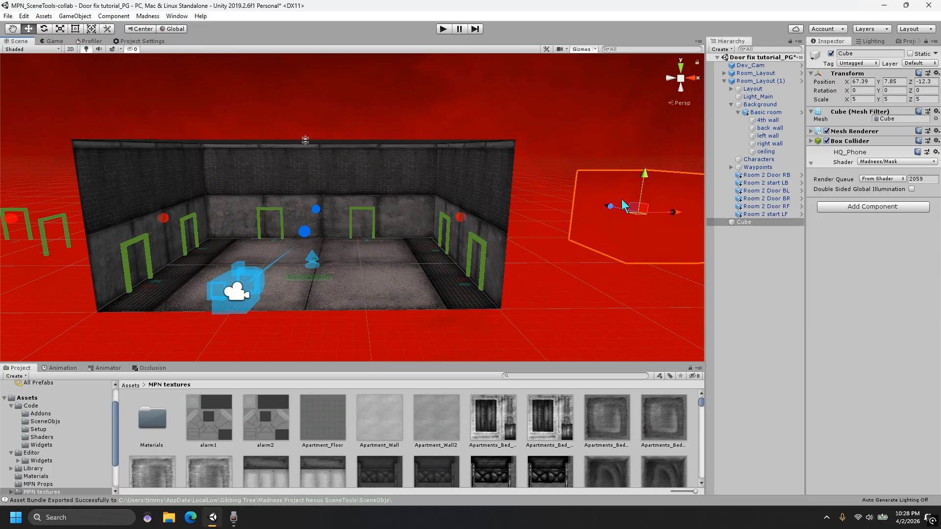
{"action": "left_click", "coordinate": [379, 166]}
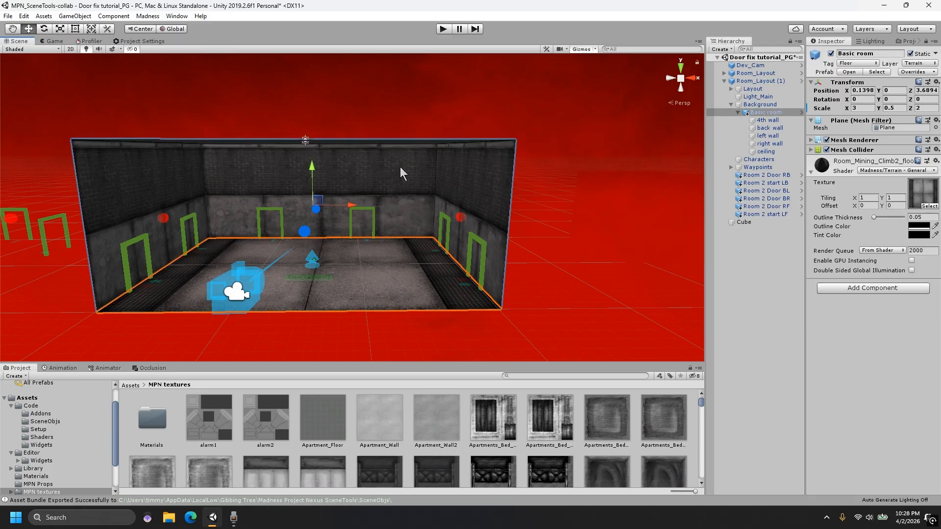
{"action": "left_click", "coordinate": [396, 165]}
{"action": "left_click", "coordinate": [396, 163]}
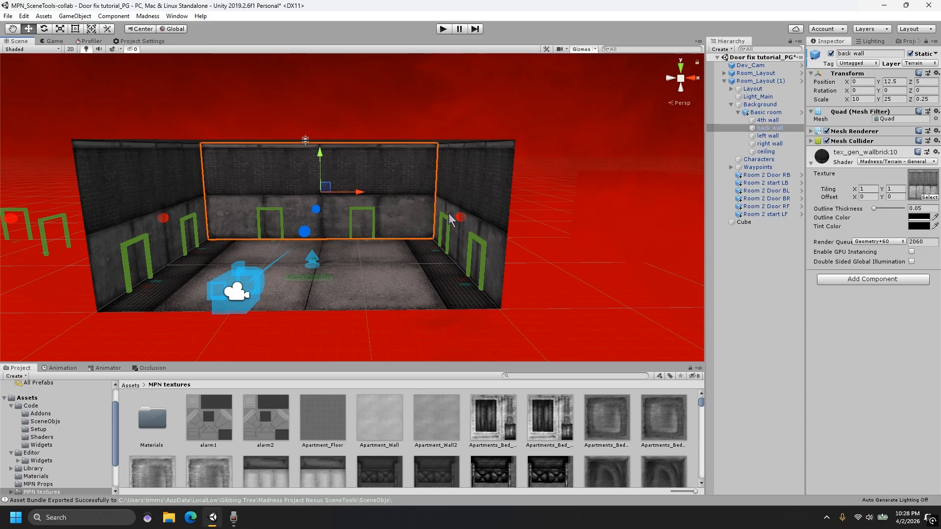
{"action": "left_click", "coordinate": [634, 217]}
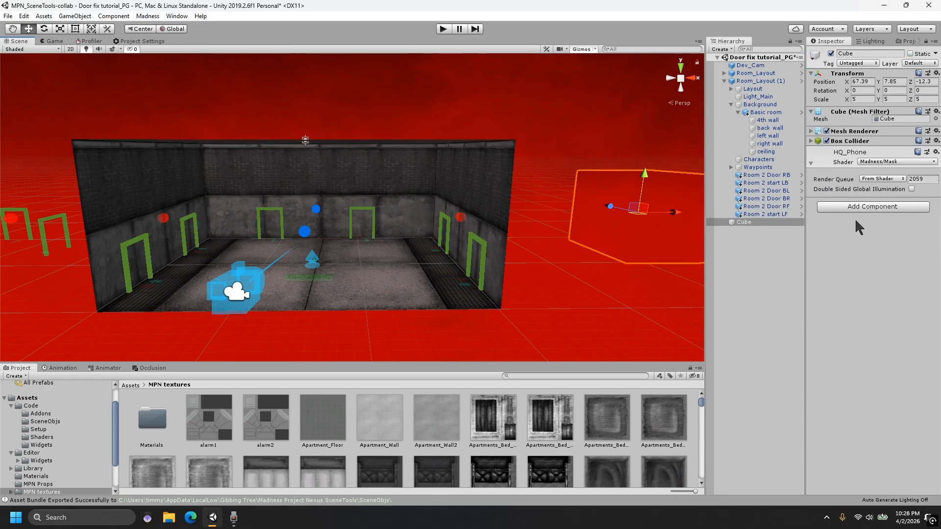
{"action": "left_click", "coordinate": [324, 182]}
{"action": "left_click", "coordinate": [325, 182]}
{"action": "left_click", "coordinate": [395, 272]}
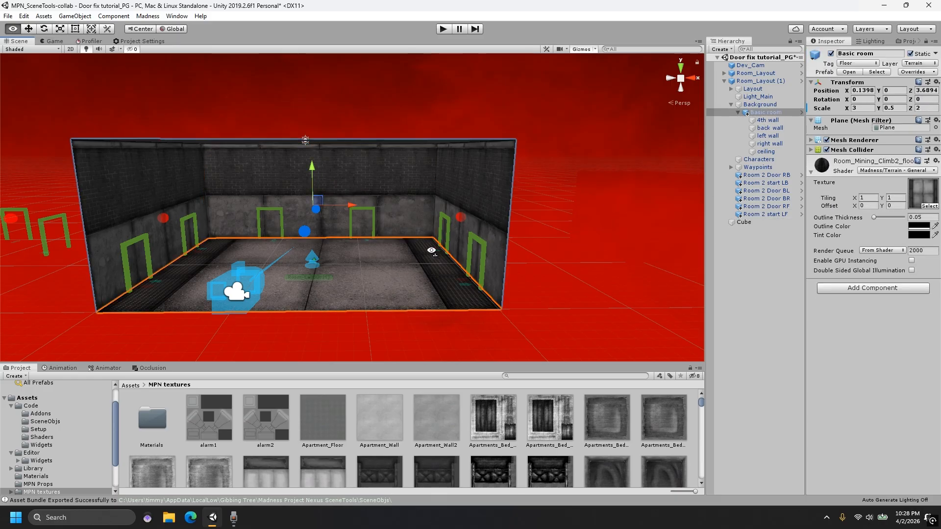
{"action": "right_click_drag", "start_coordinate": [432, 251], "coordinate": [425, 275]}
{"action": "scroll", "coordinate": [425, 275], "scroll_direction": "up", "scroll_amount": 2}
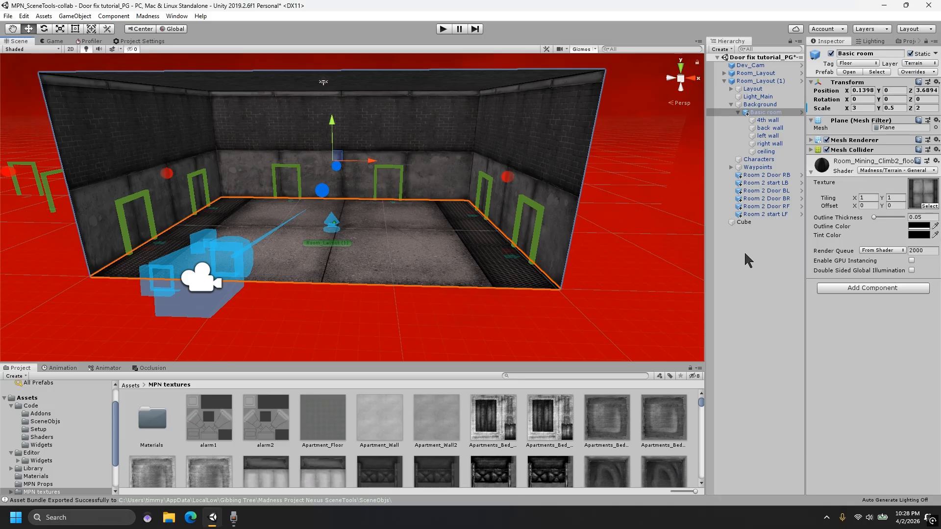
{"action": "scroll", "coordinate": [345, 265], "scroll_direction": "down", "scroll_amount": 3}
{"action": "right_click_drag", "start_coordinate": [350, 244], "coordinate": [359, 225]}
{"action": "scroll", "coordinate": [360, 225], "scroll_direction": "down", "scroll_amount": 3}
{"action": "middle_click_drag", "start_coordinate": [360, 225], "coordinate": [390, 230]}
{"action": "right_click_drag", "start_coordinate": [389, 230], "coordinate": [448, 216]}
{"action": "left_click", "coordinate": [530, 223]}
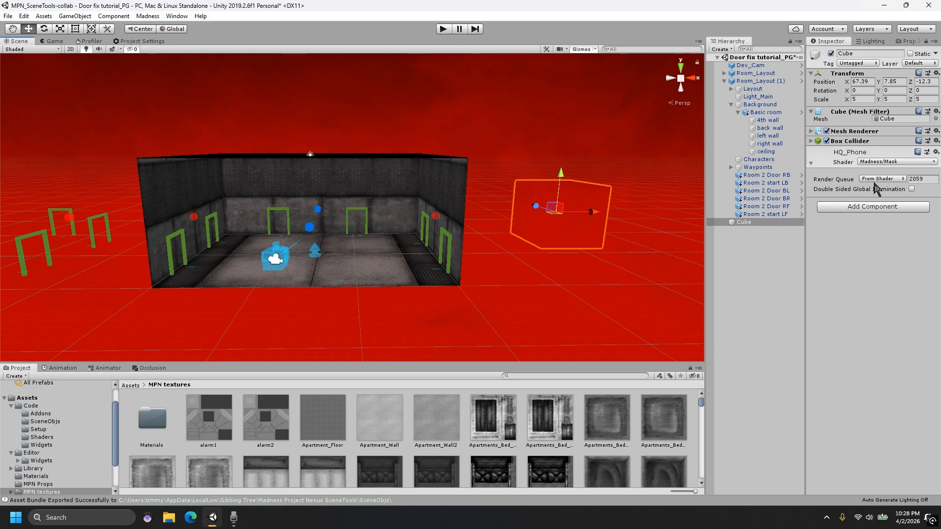
{"action": "left_click", "coordinate": [403, 190]}
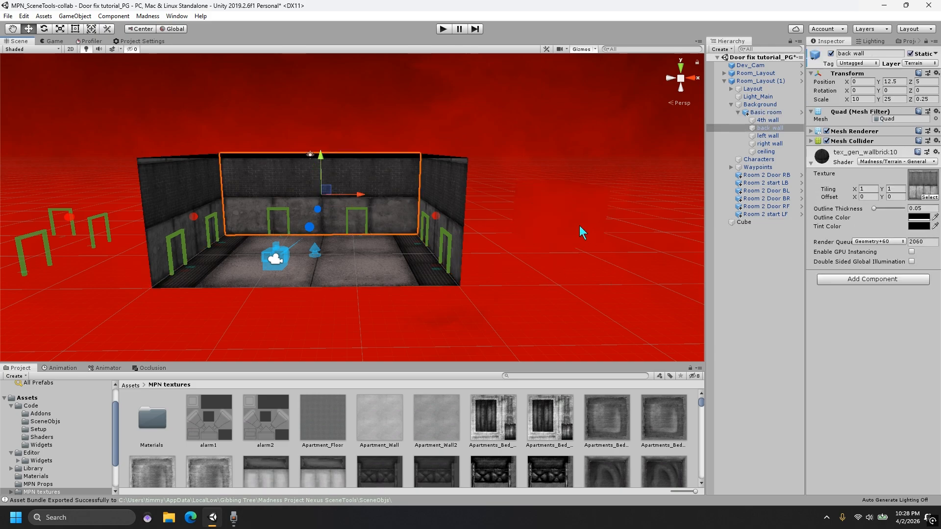
- Collapse the Room_Layout (1) hierarchy and frame Room_Layout in the scene view
{"action": "scroll", "coordinate": [486, 228], "scroll_direction": "down", "scroll_amount": 6}
{"action": "left_click", "coordinate": [442, 340]}
{"action": "scroll", "coordinate": [392, 306], "scroll_direction": "down", "scroll_amount": 4}
{"action": "mouse_move", "coordinate": [363, 290]}
{"action": "middle_mouse_down"}
{"action": "mouse_move", "coordinate": [402, 300]}
{"action": "mouse_move", "coordinate": [422, 279]}
{"action": "mouse_move", "coordinate": [349, 280]}
{"action": "middle_mouse_up"}
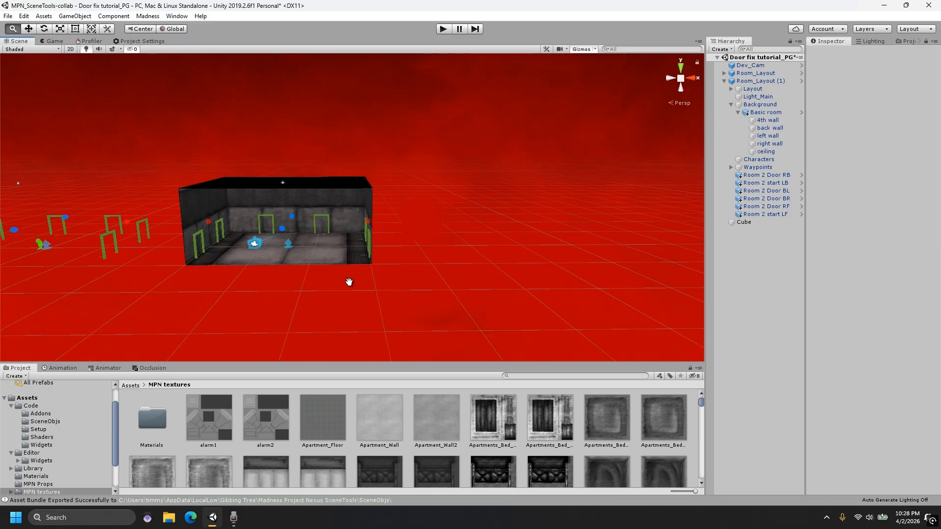
{"action": "scroll", "coordinate": [349, 277], "scroll_direction": "up", "scroll_amount": 6}
{"action": "middle_click_drag", "start_coordinate": [276, 272], "coordinate": [369, 197]}
{"action": "scroll", "coordinate": [368, 197], "scroll_direction": "down", "scroll_amount": 2}
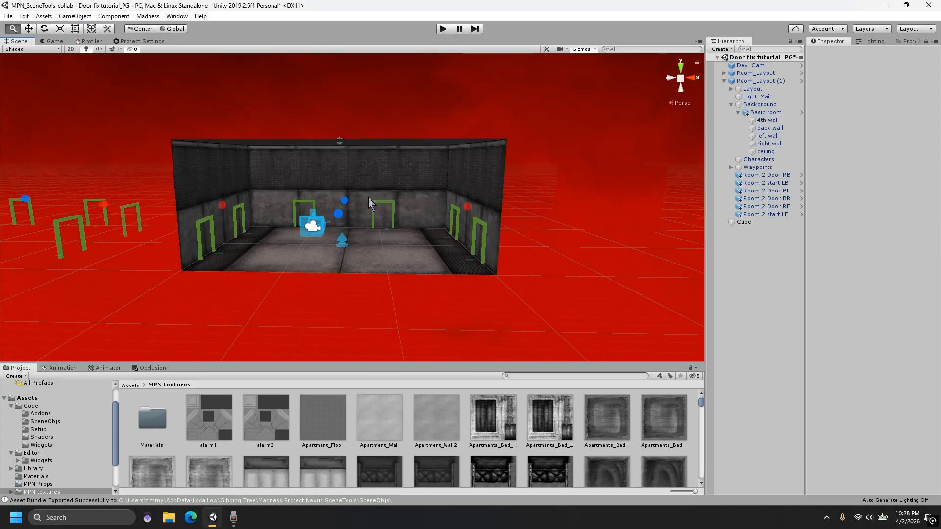
{"action": "left_click", "coordinate": [723, 81]}
{"action": "double_click", "coordinate": [749, 73]}
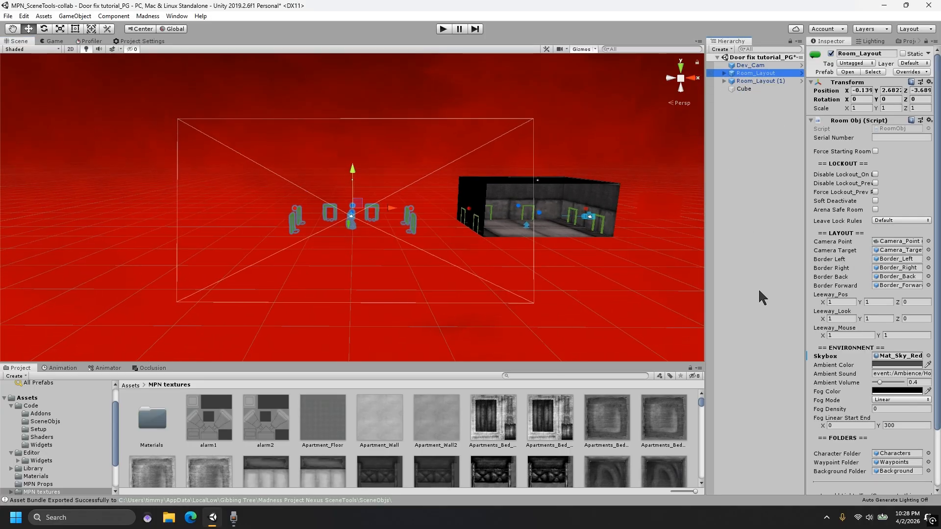
- Select the back wall inside Room_Layout and set its material's render queue to 2060
{"action": "scroll", "coordinate": [865, 435], "scroll_direction": "down", "scroll_amount": 3}
{"action": "left_click", "coordinate": [864, 446]}
{"action": "left_click", "coordinate": [471, 303]}
{"action": "scroll", "coordinate": [426, 245], "scroll_direction": "up", "scroll_amount": 3}
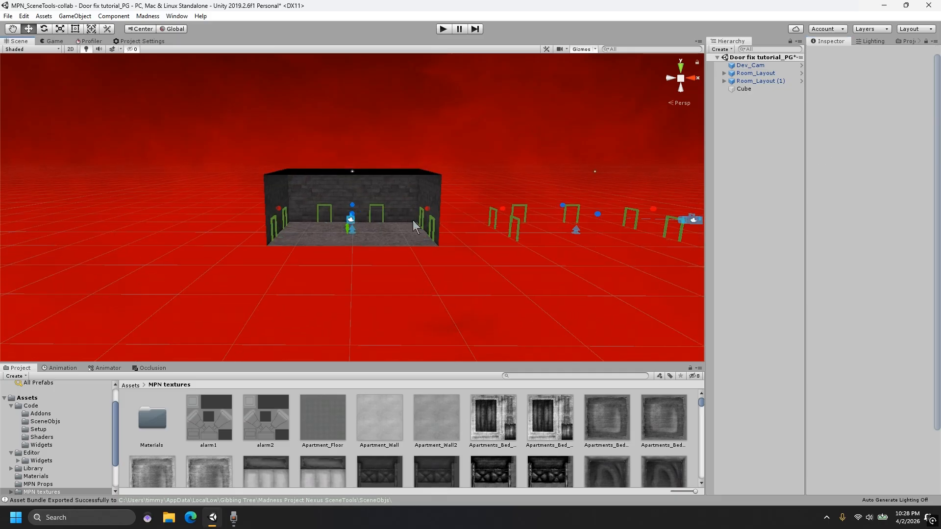
{"action": "double_click", "coordinate": [406, 190]}
{"action": "left_click", "coordinate": [406, 195]}
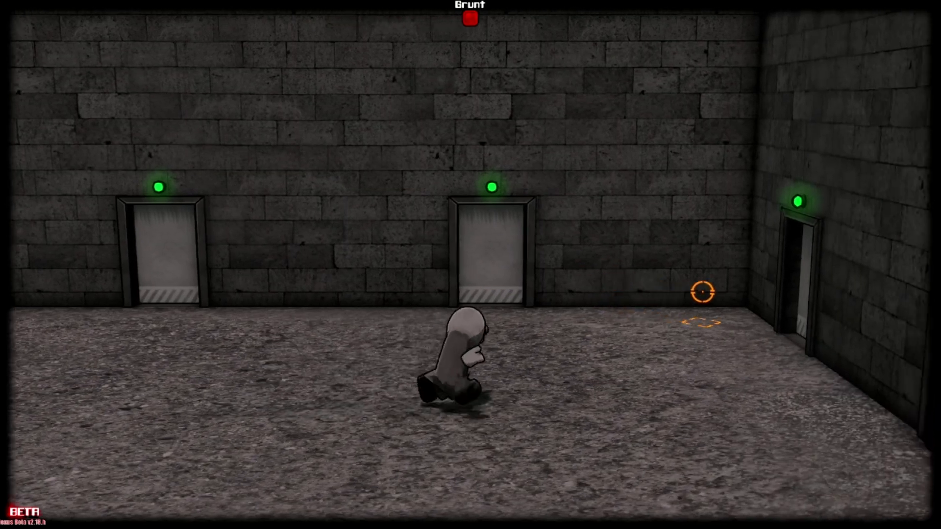
{"action": "key", "text": "d"}
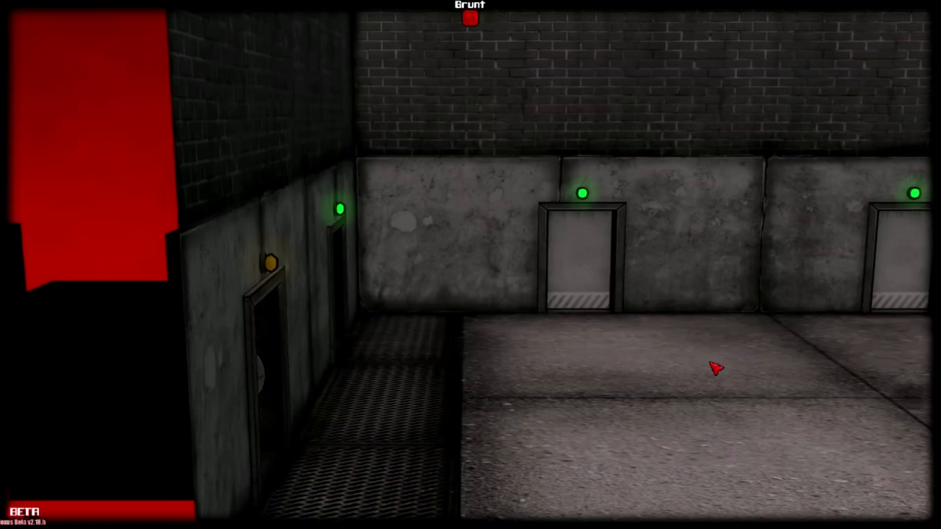
{"action": "key", "text": "d"}
{"action": "key", "text": "d"}
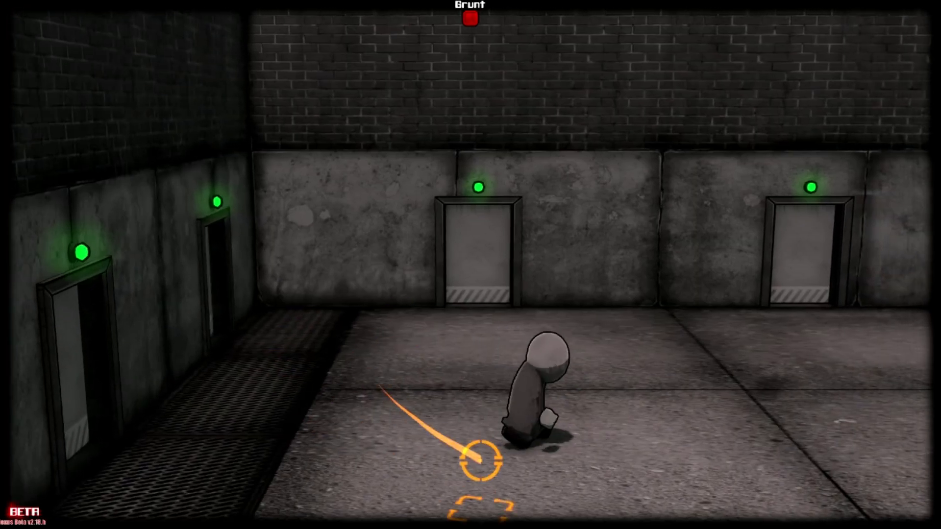
{"action": "key", "text": "a"}
{"action": "key", "text": "w"}
{"action": "key", "text": "d"}
{"action": "key", "text": "d"}
{"action": "key", "text": "w"}
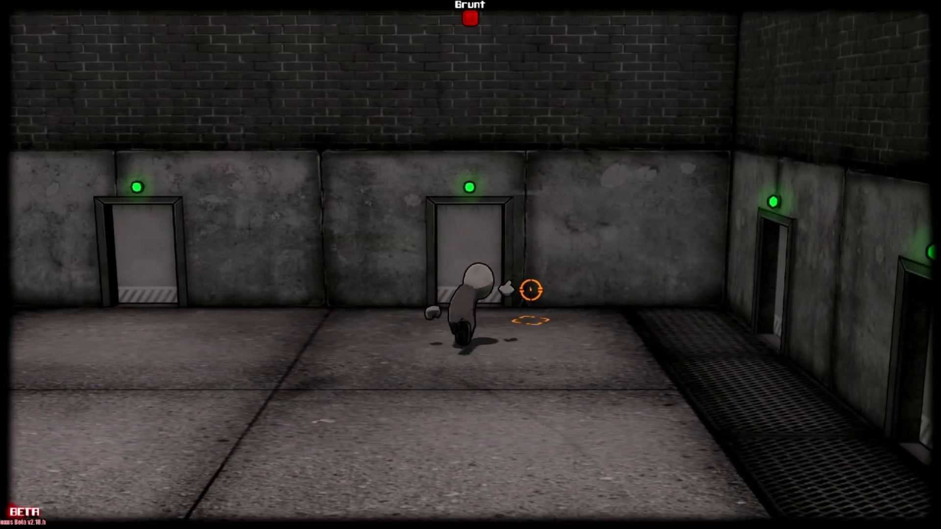
{"action": "key", "text": "d"}
{"action": "key", "text": "w"}
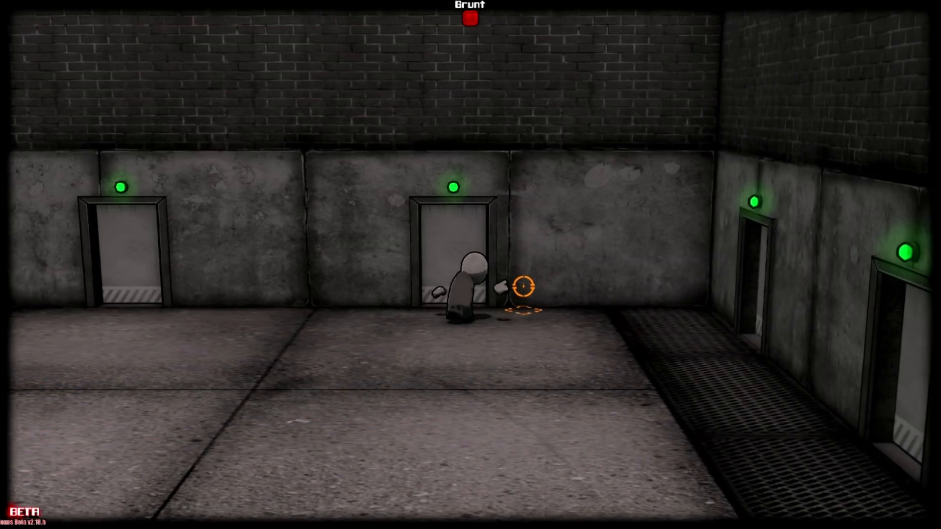
{"action": "key", "text": "a"}
{"action": "key", "text": "d"}
{"action": "key", "text": "d"}
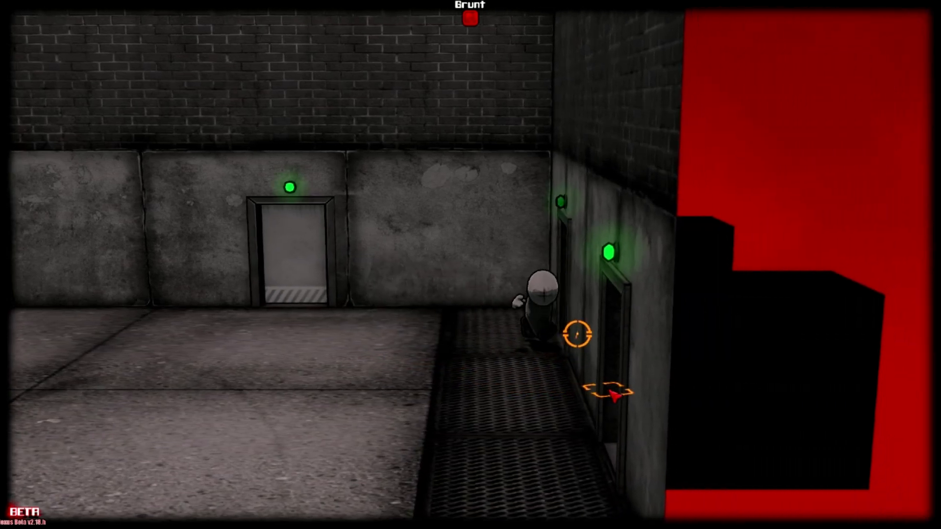
{"action": "key", "text": "a"}
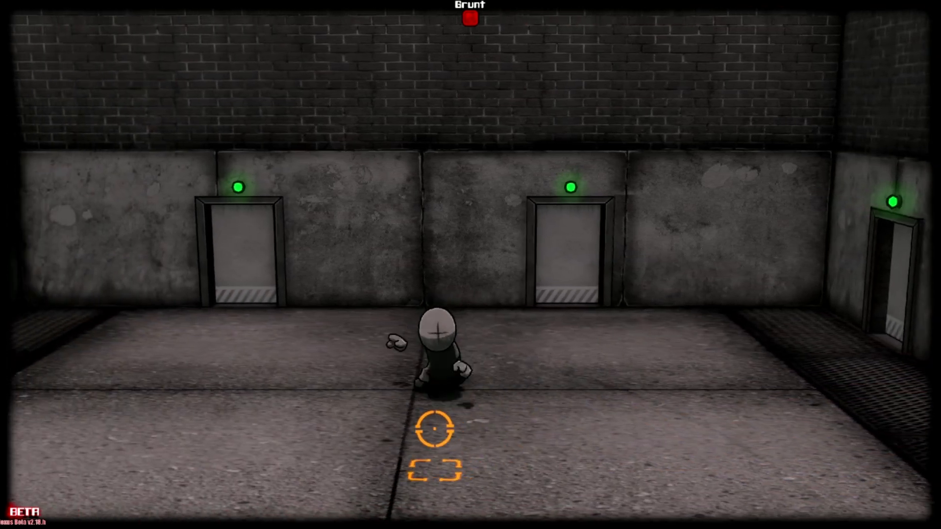
{"action": "key", "text": "s"}
{"action": "key", "text": "d"}
{"action": "key", "text": "a"}
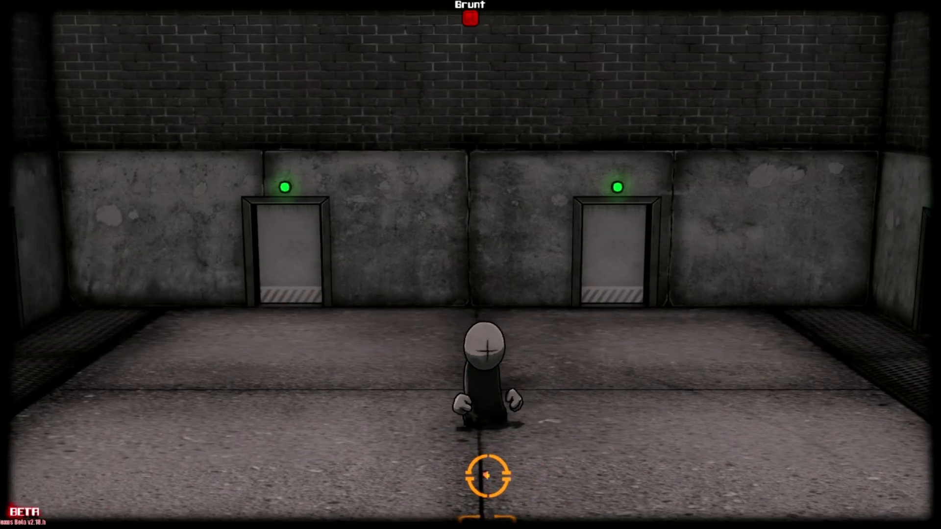
{"action": "key", "text": "d"}
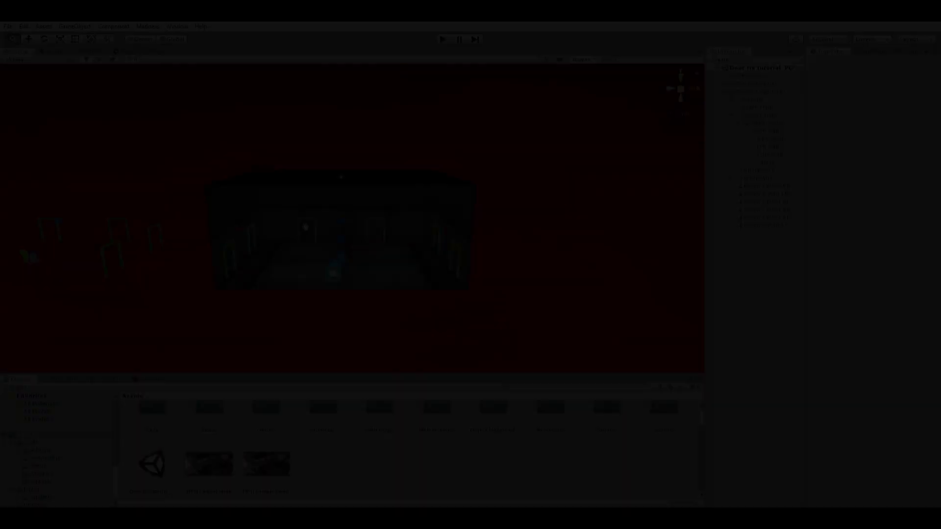
- Select the back wall inside Room_Layout (1)
{"action": "scroll", "coordinate": [333, 249], "scroll_direction": "up", "scroll_amount": 10}
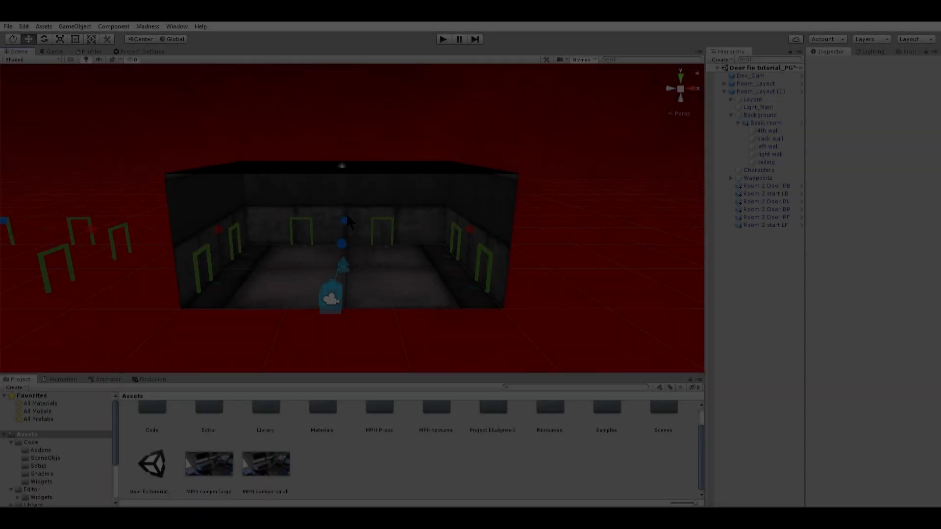
{"action": "key", "text": "w"}
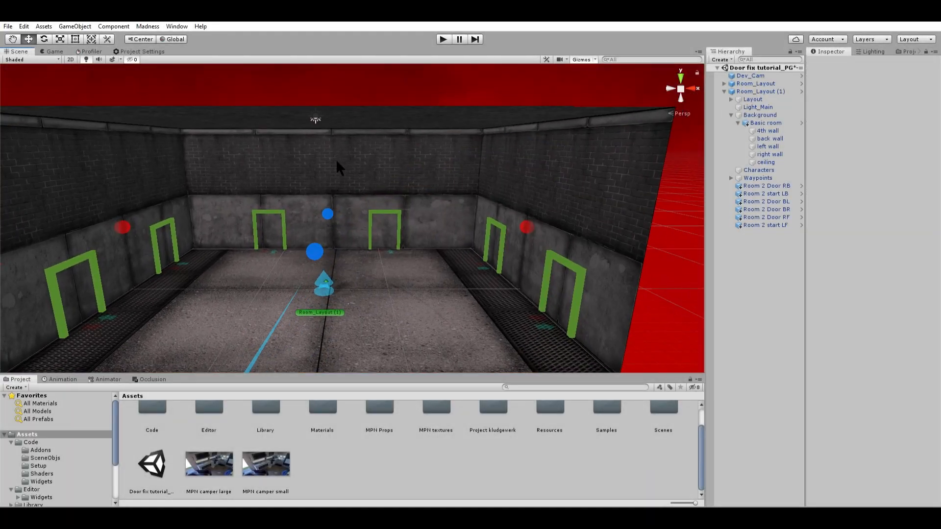
{"action": "left_click", "coordinate": [337, 149]}
{"action": "scroll", "coordinate": [311, 214], "scroll_direction": "up", "scroll_amount": 3}
{"action": "scroll", "coordinate": [312, 217], "scroll_direction": "up", "scroll_amount": 2}
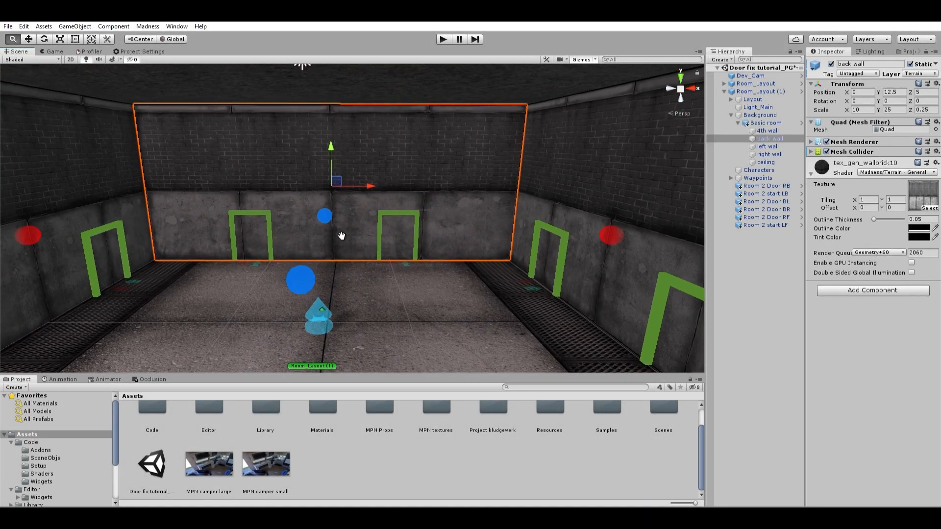
{"action": "scroll", "coordinate": [372, 196], "scroll_direction": "up", "scroll_amount": 5}
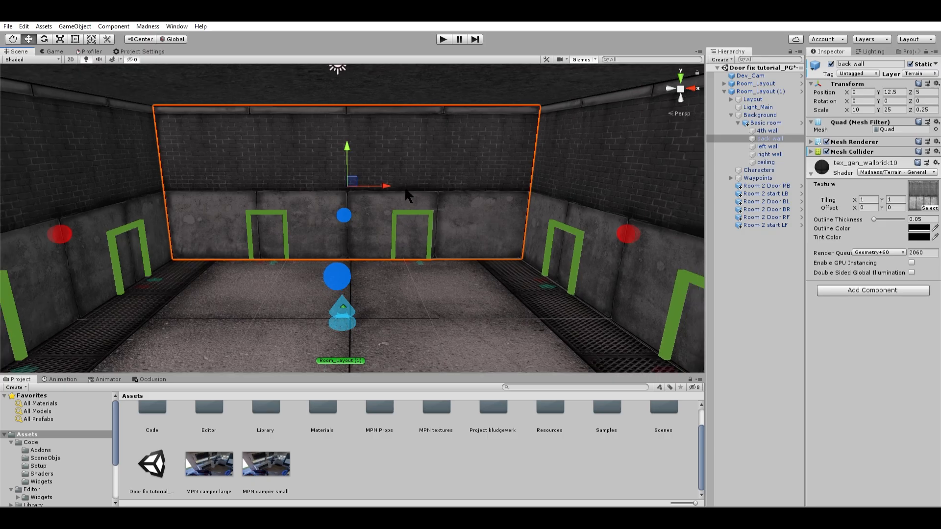
{"action": "middle_click_drag", "start_coordinate": [493, 232], "coordinate": [404, 219]}
- Duplicate the back wall and resize the copy to cover only the section above the doors
{"action": "key", "text": "ctrl+d"}
{"action": "key", "text": "r"}
{"action": "left_click_drag", "start_coordinate": [360, 136], "coordinate": [364, 176]}
{"action": "key", "text": "w"}
{"action": "key", "text": "r"}
- Create a second back wall copy between the two back doors at X -0.2, Y 4.63, scaled to about 2.81 by 9.17
{"action": "key", "text": "ctrl+d"}
{"action": "key", "text": "w"}
{"action": "key", "text": "r"}
{"action": "key", "text": "w"}
{"action": "key", "text": "r"}
{"action": "mouse_move", "coordinate": [399, 223]}
{"action": "left_mouse_down"}
{"action": "mouse_move", "coordinate": [373, 220]}
{"action": "mouse_move", "coordinate": [390, 231]}
{"action": "mouse_move", "coordinate": [382, 230]}
{"action": "left_mouse_up"}
{"action": "key", "text": "w"}
{"action": "key", "text": "r"}
{"action": "key", "text": "w"}
{"action": "left_click", "coordinate": [731, 283]}
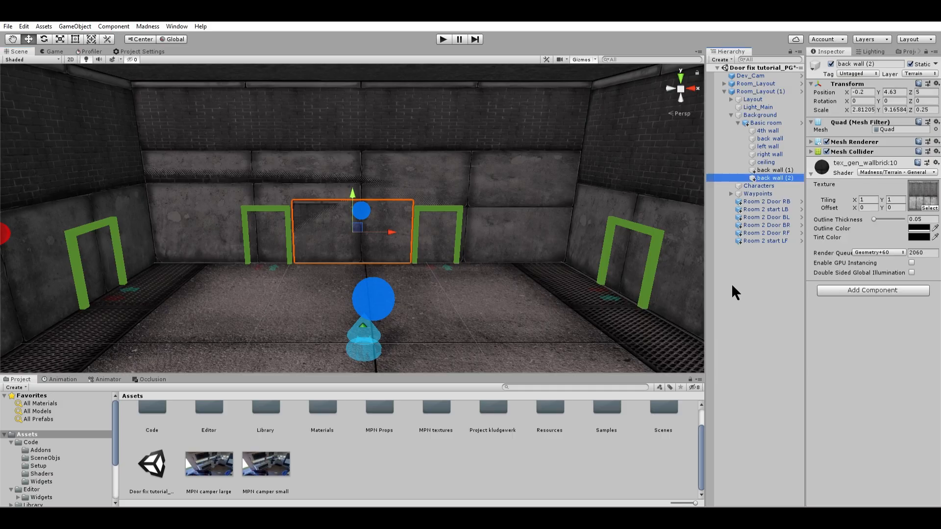
- Duplicate the middle back wall piece twice, placing the copies outside the doors at X about -4.23 and 3.85
{"action": "key", "text": "ctrl+d"}
{"action": "left_click_drag", "start_coordinate": [392, 220], "coordinate": [223, 196]}
{"action": "left_click", "coordinate": [762, 271]}
{"action": "key", "text": "ctrl+d"}
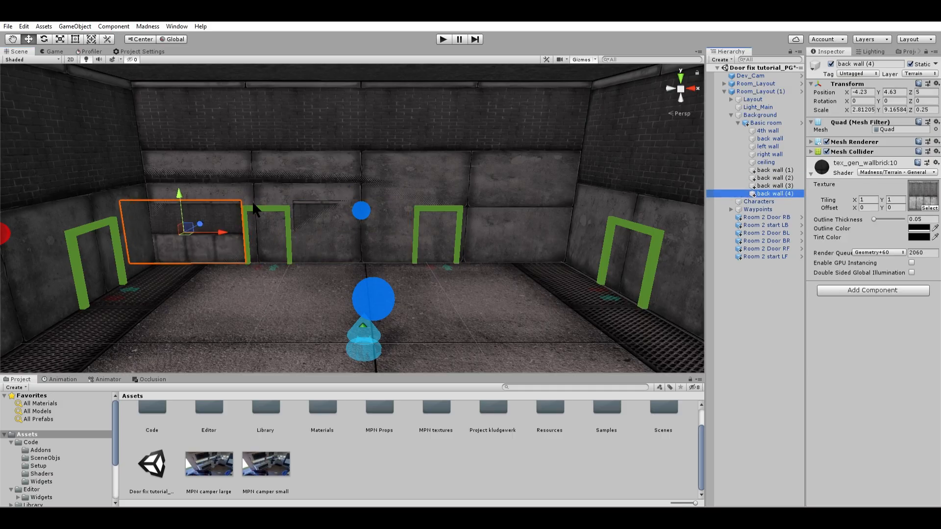
{"action": "left_click_drag", "start_coordinate": [223, 235], "coordinate": [564, 234]}
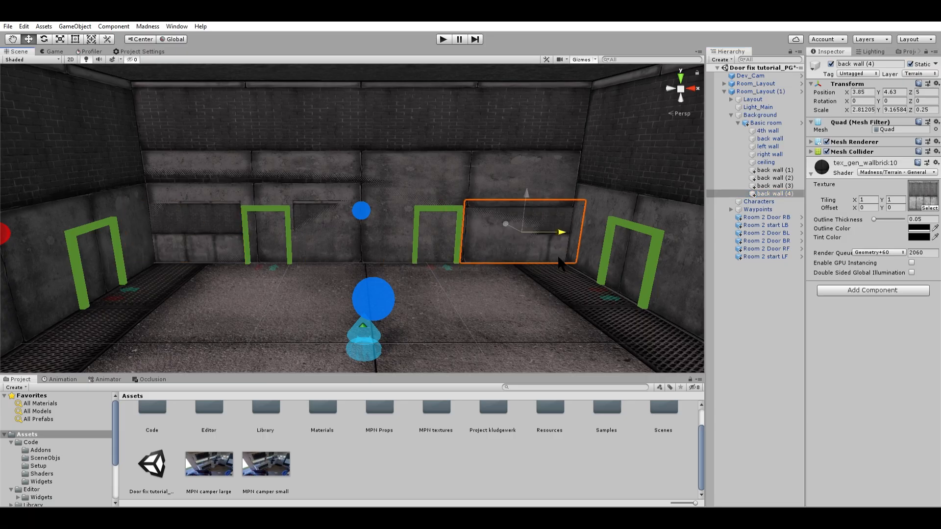
- Duplicate the right wall and resize the copy to cover only the section above its doors
{"action": "left_click", "coordinate": [736, 300]}
{"action": "left_click_drag", "start_coordinate": [490, 246], "coordinate": [440, 221], "text": "alt"}
{"action": "left_click", "coordinate": [431, 210]}
{"action": "key", "text": "ctrl+d"}
{"action": "key", "text": "r"}
{"action": "left_click_drag", "start_coordinate": [353, 203], "coordinate": [352, 282]}
- Create a second right wall copy between its two doors at Y 4.02, Z -0.05, scaled to about 3.08 by 9.12
{"action": "key", "text": "ctrl+d"}
{"action": "key", "text": "r"}
{"action": "left_click_drag", "start_coordinate": [352, 293], "coordinate": [352, 311]}
{"action": "middle_click_drag", "start_coordinate": [361, 278], "coordinate": [357, 208]}
{"action": "left_click_drag", "start_coordinate": [385, 260], "coordinate": [317, 248]}
{"action": "key", "text": "w"}
{"action": "key", "text": "r"}
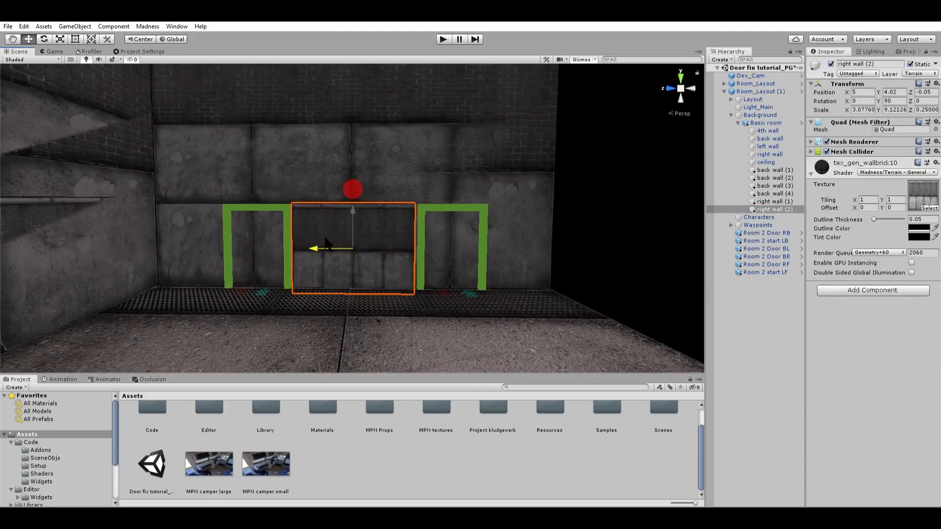
- Duplicate the middle right wall piece for both outer door sides, with one copy at Z -4.59 narrowed to an X scale of about 1.92
{"action": "middle_click_drag", "start_coordinate": [453, 238], "coordinate": [556, 242]}
{"action": "key", "text": "ctrl+d"}
{"action": "left_click_drag", "start_coordinate": [418, 253], "coordinate": [267, 253]}
{"action": "middle_click_drag", "start_coordinate": [294, 252], "coordinate": [338, 258]}
{"action": "key", "text": "r"}
{"action": "left_click_drag", "start_coordinate": [310, 257], "coordinate": [319, 257]}
{"action": "left_click", "coordinate": [337, 254]}
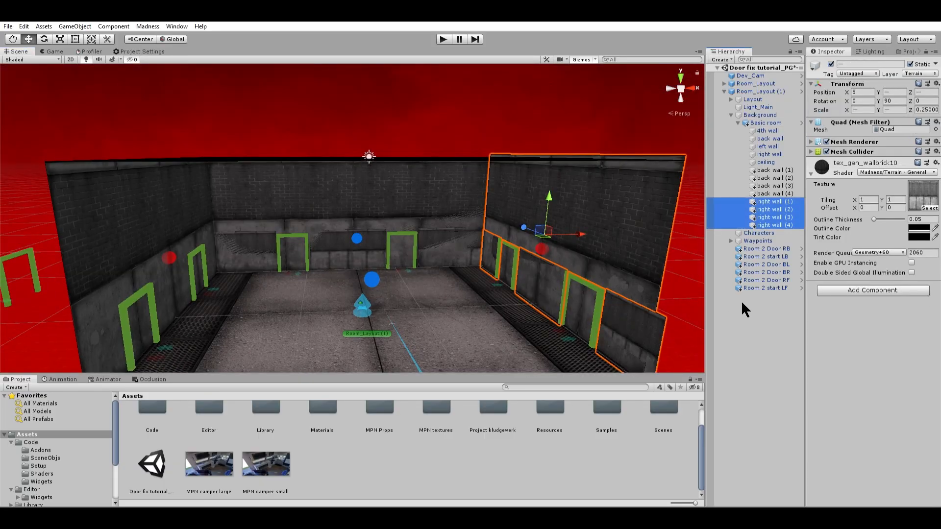
- Duplicate the four right wall pieces, set the copies' Y rotation to 270, and move them onto the left wall around its doors
{"action": "type", "text": "270"}
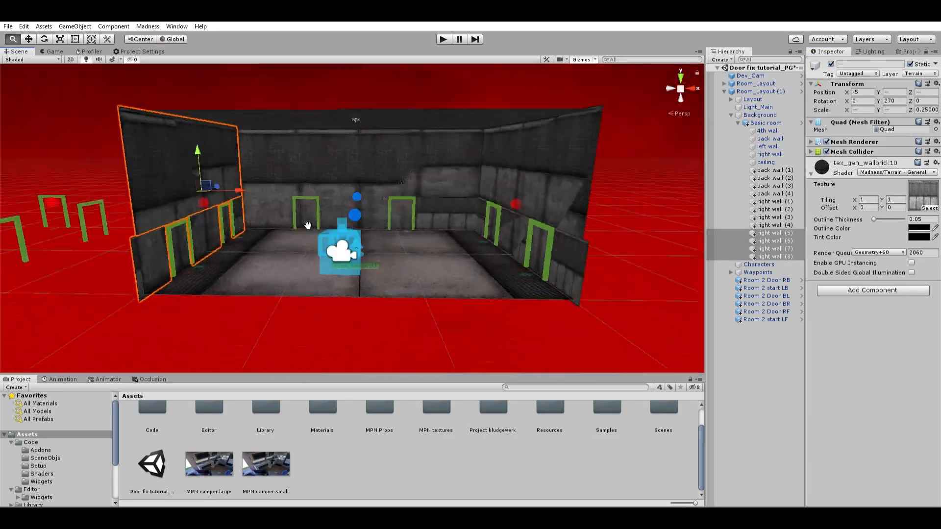
{"action": "right_click_drag", "start_coordinate": [304, 225], "coordinate": [395, 225], "text": "alt"}
{"action": "mouse_move", "coordinate": [395, 225]}
{"action": "middle_mouse_down"}
{"action": "mouse_move", "coordinate": [351, 260]}
{"action": "mouse_move", "coordinate": [405, 253]}
{"action": "mouse_move", "coordinate": [354, 240]}
{"action": "mouse_move", "coordinate": [333, 245]}
{"action": "mouse_move", "coordinate": [391, 237]}
{"action": "middle_mouse_up"}
{"action": "scroll", "coordinate": [404, 252], "scroll_direction": "up", "scroll_amount": 2}
{"action": "scroll", "coordinate": [392, 238], "scroll_direction": "down", "scroll_amount": 2}
{"action": "scroll", "coordinate": [391, 237], "scroll_direction": "down", "scroll_amount": 1}
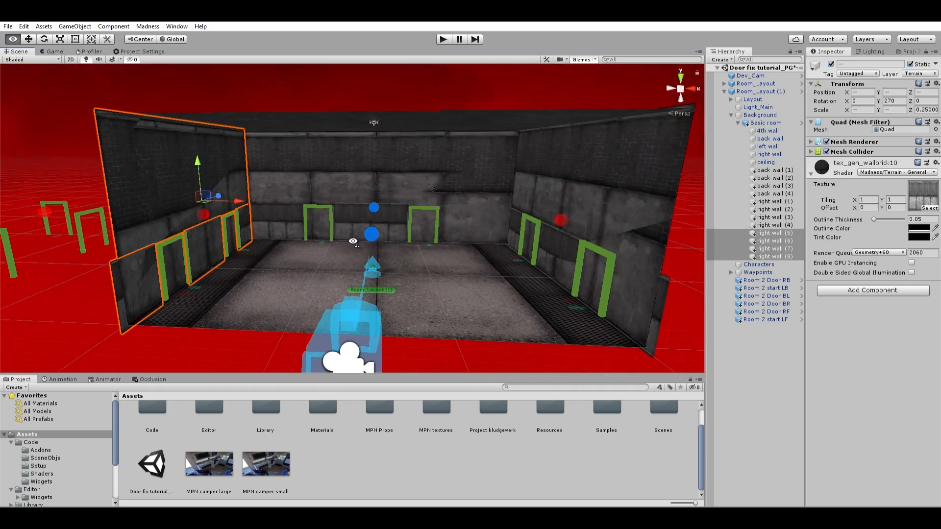
- Select all twelve duplicated wall pieces, back wall (1) through right wall (8), and disable their Mesh Renderer
{"action": "left_click", "coordinate": [778, 168], "text": "shift"}
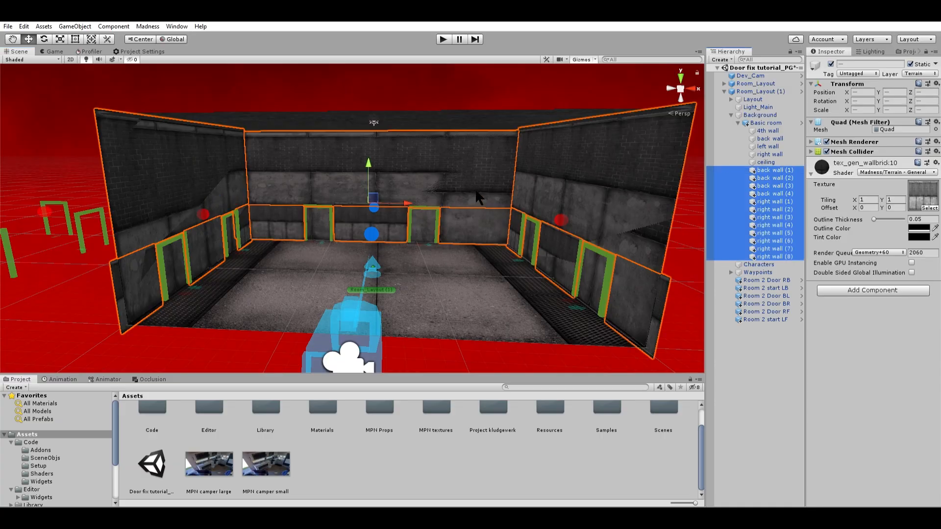
{"action": "left_click", "coordinate": [827, 141]}
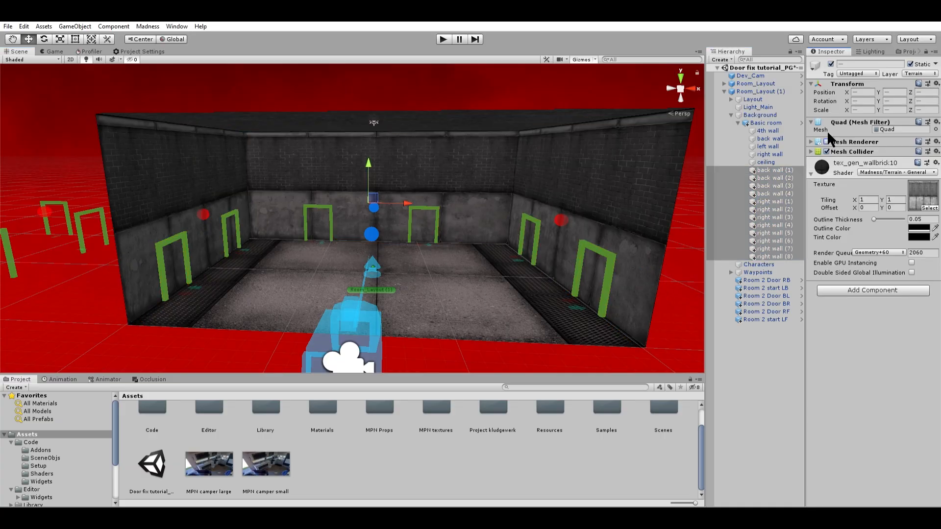
{"action": "scroll", "coordinate": [383, 196], "scroll_direction": "down", "scroll_amount": 3}
{"action": "scroll", "coordinate": [383, 195], "scroll_direction": "up", "scroll_amount": 2}
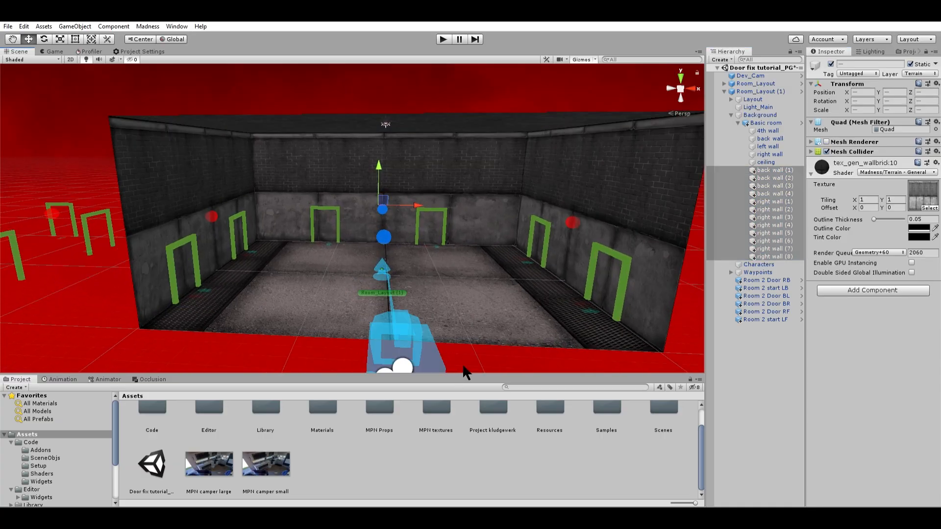
- Select the original back, left and right walls together to review their mesh components, and save the scene
{"action": "left_click", "coordinate": [465, 257]}
{"action": "right_click_drag", "start_coordinate": [366, 191], "coordinate": [346, 208]}
{"action": "key", "text": "w"}
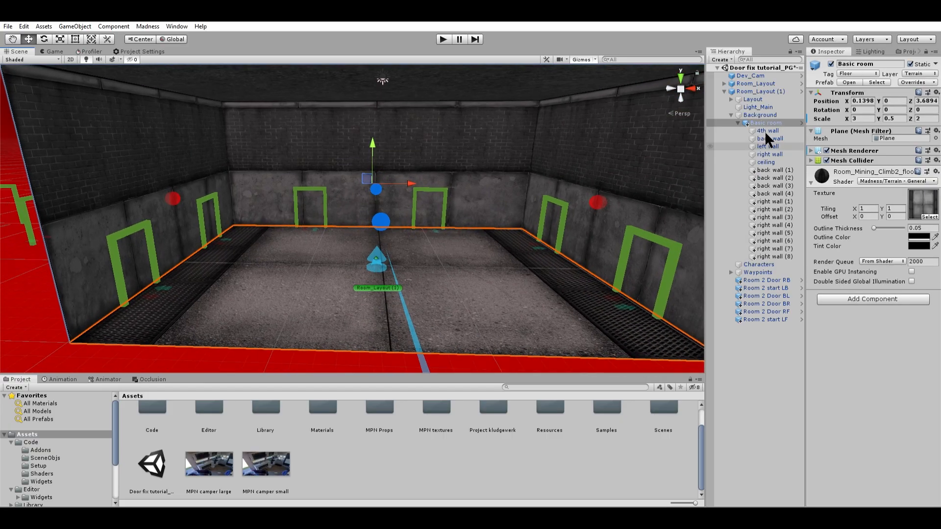
{"action": "left_click", "coordinate": [767, 138]}
{"action": "left_click", "coordinate": [769, 154], "text": "shift"}
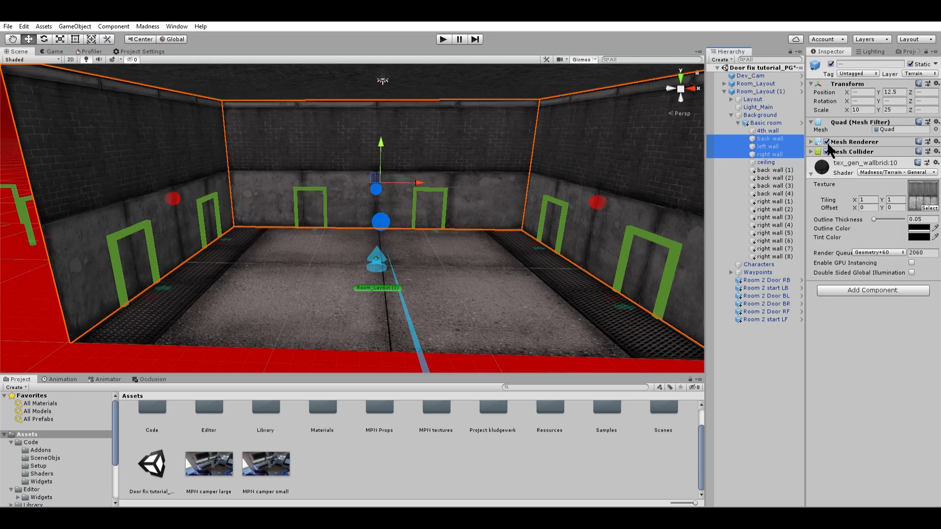
{"action": "scroll", "coordinate": [527, 182], "scroll_direction": "down", "scroll_amount": 2}
{"action": "left_click", "coordinate": [648, 307]}
{"action": "scroll", "coordinate": [509, 225], "scroll_direction": "down", "scroll_amount": 3}
{"action": "middle_click_drag", "start_coordinate": [476, 198], "coordinate": [458, 170]}
{"action": "scroll", "coordinate": [500, 219], "scroll_direction": "up", "scroll_amount": 3}
{"action": "scroll", "coordinate": [366, 192], "scroll_direction": "down", "scroll_amount": 3}
{"action": "scroll", "coordinate": [360, 192], "scroll_direction": "up", "scroll_amount": 5}
{"action": "scroll", "coordinate": [457, 172], "scroll_direction": "down", "scroll_amount": 3}
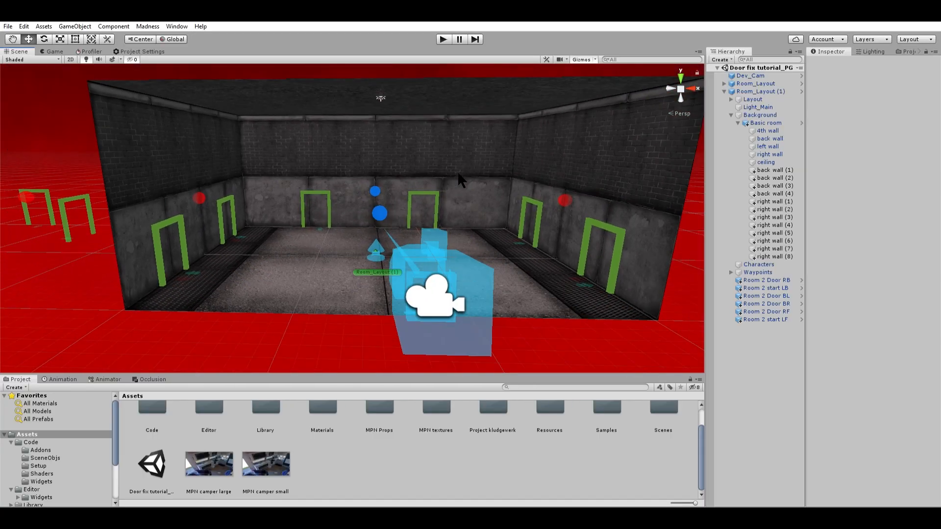
{"action": "scroll", "coordinate": [454, 169], "scroll_direction": "down", "scroll_amount": 2}
{"action": "scroll", "coordinate": [453, 168], "scroll_direction": "up", "scroll_amount": 3}
{"action": "scroll", "coordinate": [453, 168], "scroll_direction": "up", "scroll_amount": 3}
{"action": "scroll", "coordinate": [452, 167], "scroll_direction": "down", "scroll_amount": 3}
{"action": "middle_click_drag", "start_coordinate": [437, 146], "coordinate": [387, 164]}
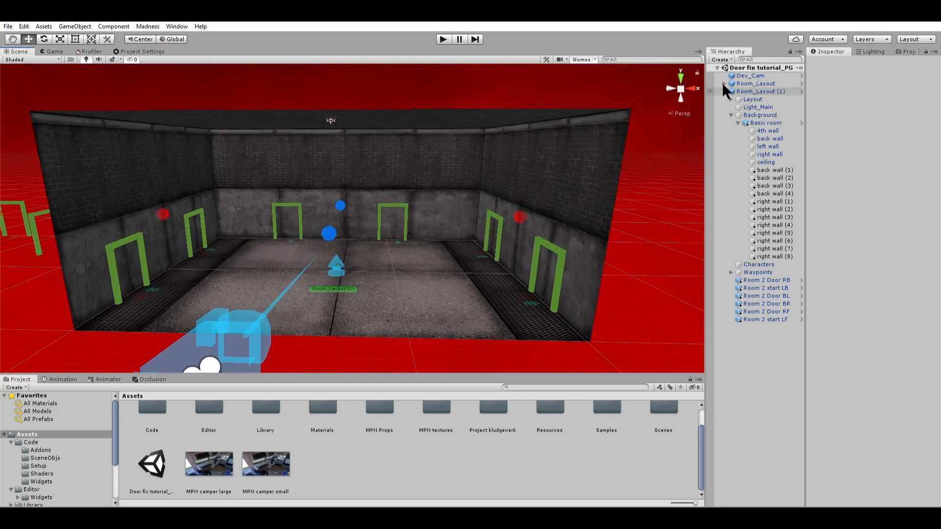
- Collapse the Room_Layout (1) hierarchy, frame Room_Layout, and synchronise the scene visuals to that room
{"action": "left_click", "coordinate": [724, 91]}
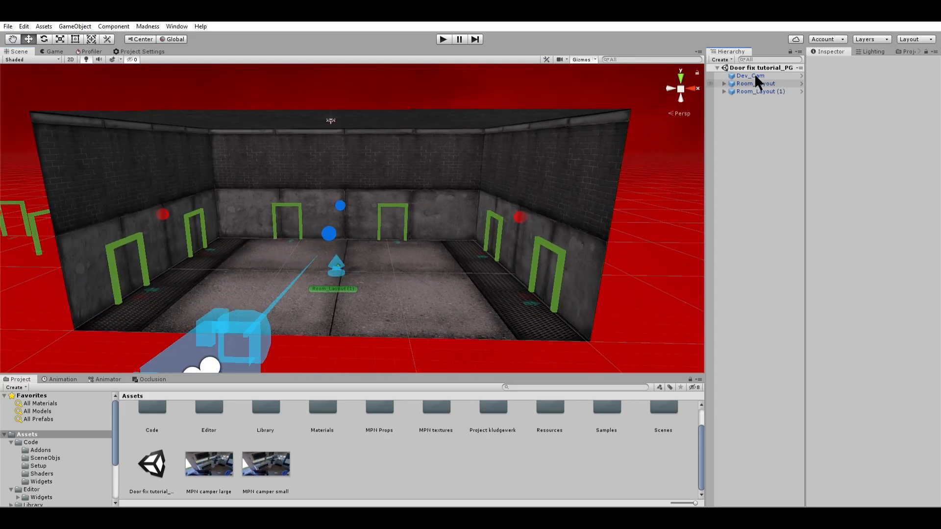
{"action": "double_click", "coordinate": [754, 83]}
{"action": "left_click", "coordinate": [871, 458]}
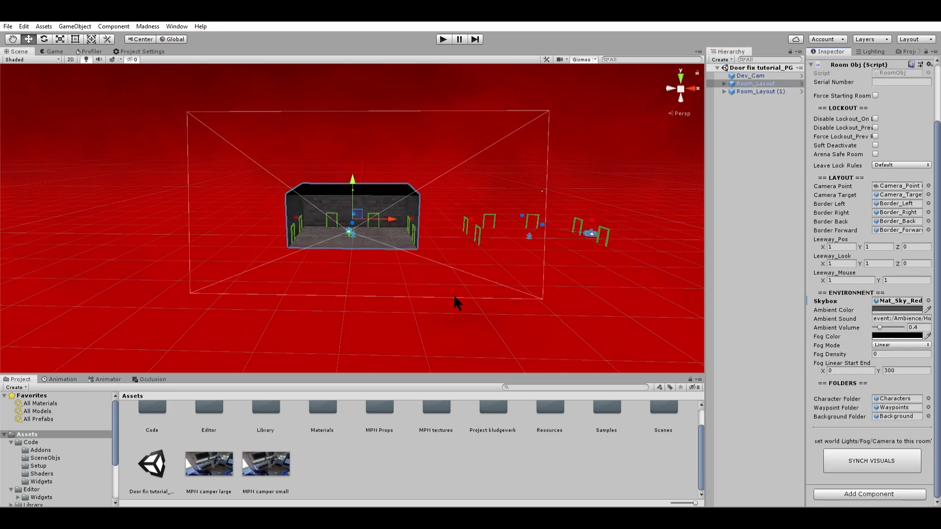
{"action": "scroll", "coordinate": [454, 296], "scroll_direction": "up", "scroll_amount": 5}
{"action": "left_click", "coordinate": [542, 325]}
{"action": "scroll", "coordinate": [534, 314], "scroll_direction": "up", "scroll_amount": 4}
{"action": "middle_click_drag", "start_coordinate": [530, 309], "coordinate": [511, 313]}
{"action": "scroll", "coordinate": [465, 218], "scroll_direction": "up", "scroll_amount": 1}
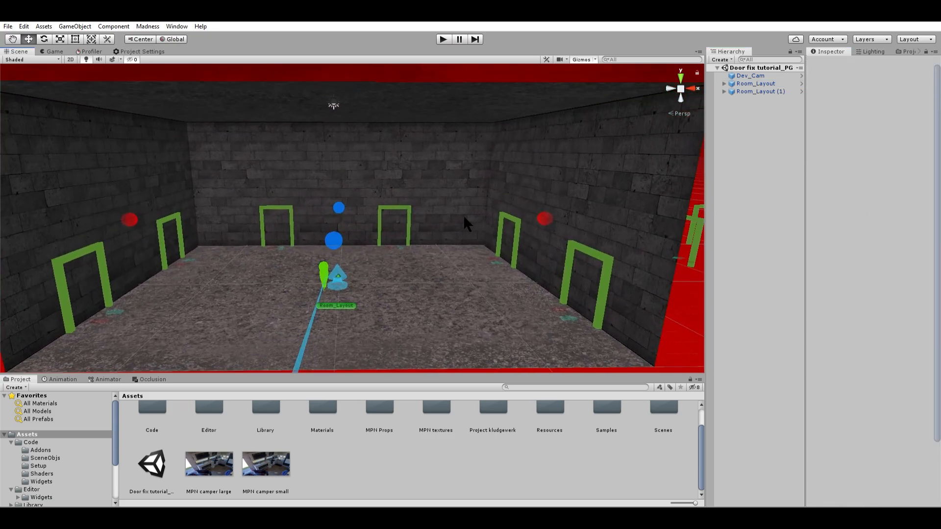
{"action": "scroll", "coordinate": [464, 215], "scroll_direction": "up", "scroll_amount": 1}
{"action": "middle_click_drag", "start_coordinate": [470, 219], "coordinate": [440, 208]}
{"action": "scroll", "coordinate": [439, 210], "scroll_direction": "down", "scroll_amount": 5}
{"action": "right_click_drag", "start_coordinate": [439, 212], "coordinate": [414, 185]}
{"action": "scroll", "coordinate": [415, 194], "scroll_direction": "down", "scroll_amount": 5}
{"action": "scroll", "coordinate": [415, 194], "scroll_direction": "up", "scroll_amount": 5}
{"action": "scroll", "coordinate": [436, 200], "scroll_direction": "down", "scroll_amount": 2}
{"action": "scroll", "coordinate": [433, 201], "scroll_direction": "up", "scroll_amount": 2}
{"action": "scroll", "coordinate": [432, 200], "scroll_direction": "down", "scroll_amount": 1}
{"action": "scroll", "coordinate": [414, 185], "scroll_direction": "up", "scroll_amount": 3}
{"action": "mouse_move", "coordinate": [414, 185]}
{"action": "middle_mouse_down"}
{"action": "mouse_move", "coordinate": [502, 193]}
{"action": "mouse_move", "coordinate": [475, 167]}
{"action": "mouse_move", "coordinate": [421, 187]}
{"action": "middle_mouse_up"}
{"action": "scroll", "coordinate": [475, 166], "scroll_direction": "down", "scroll_amount": 4}
{"action": "scroll", "coordinate": [476, 169], "scroll_direction": "up", "scroll_amount": 3}
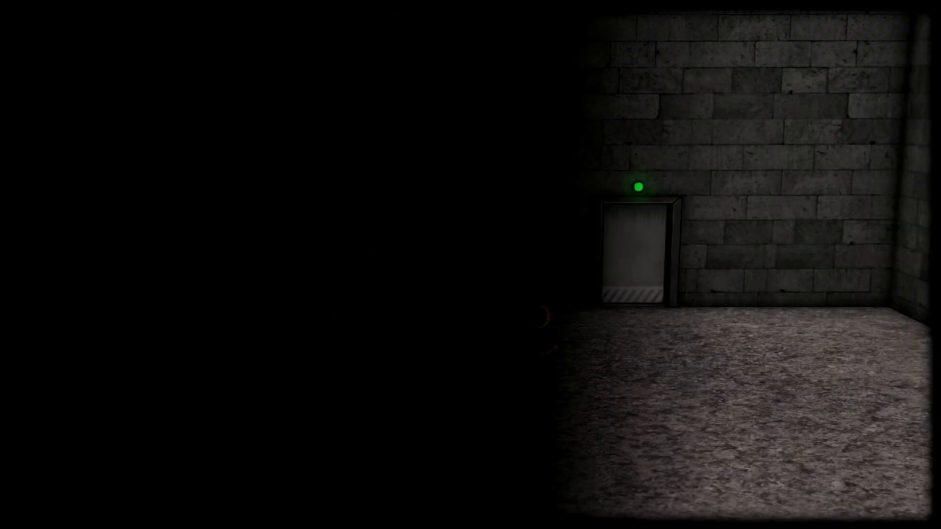
{"action": "key", "text": "a"}
{"action": "key", "text": "s"}
{"action": "key", "text": "w"}
{"action": "key", "text": "d"}
{"action": "key", "text": "a"}
{"action": "key", "text": "w"}
{"action": "key", "text": "d"}
{"action": "key", "text": "w"}
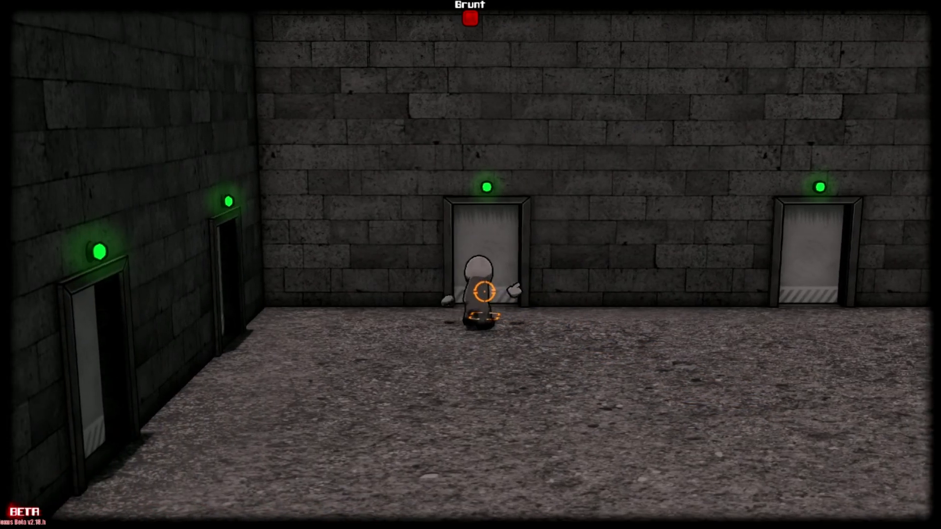
{"action": "key", "text": "d"}
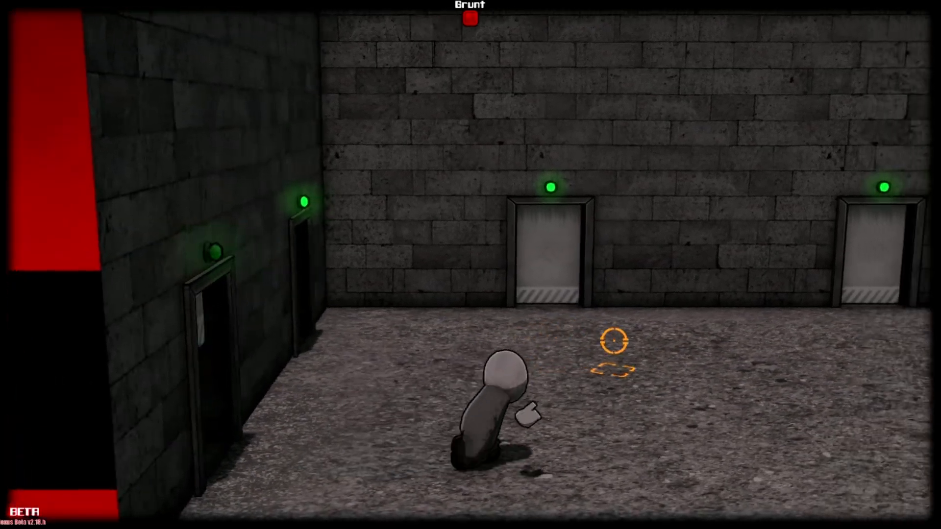
{"action": "key", "text": "d"}
{"action": "key", "text": "w"}
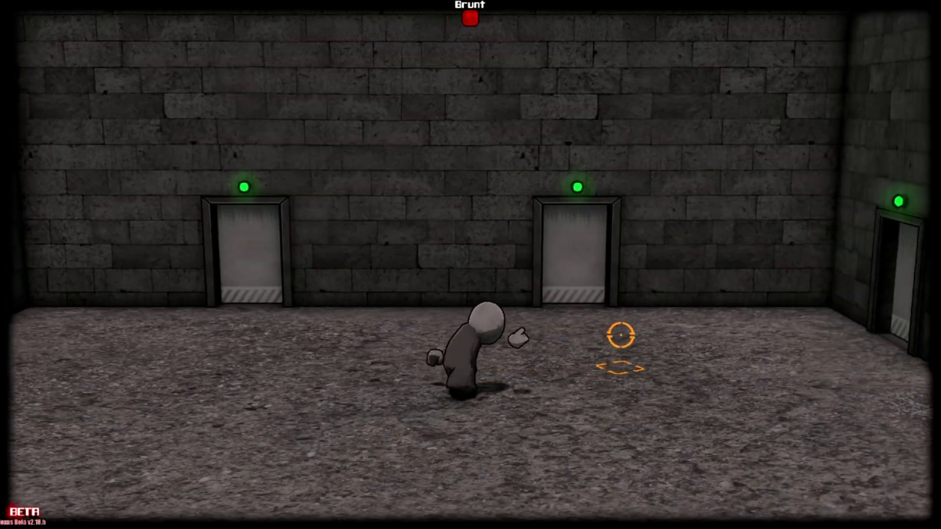
{"action": "key", "text": "d"}
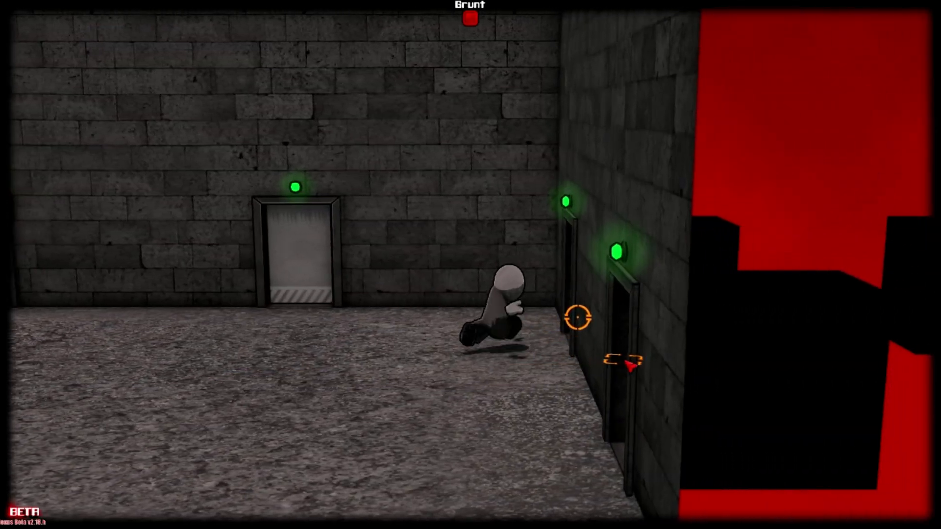
{"action": "key", "text": "d"}
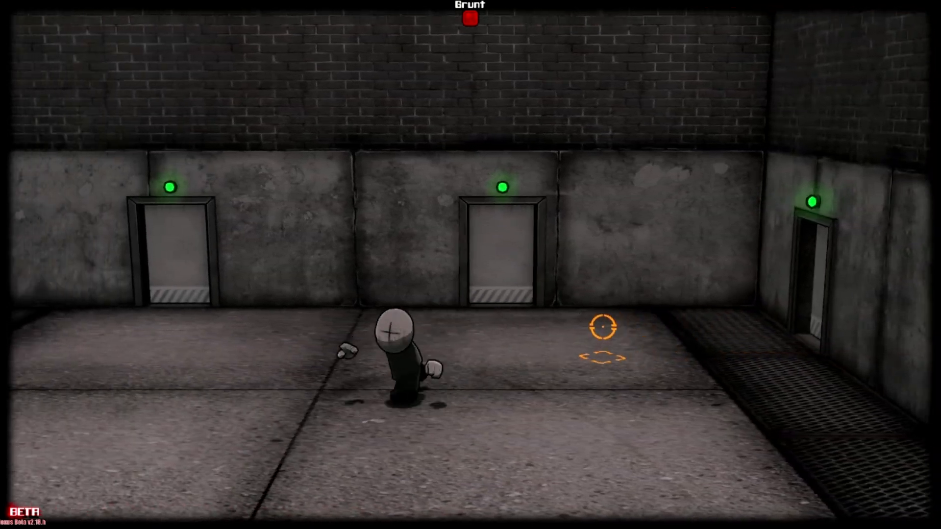
{"action": "key", "text": "a"}
{"action": "key", "text": "s"}
{"action": "key", "text": "d"}
{"action": "key", "text": "a"}
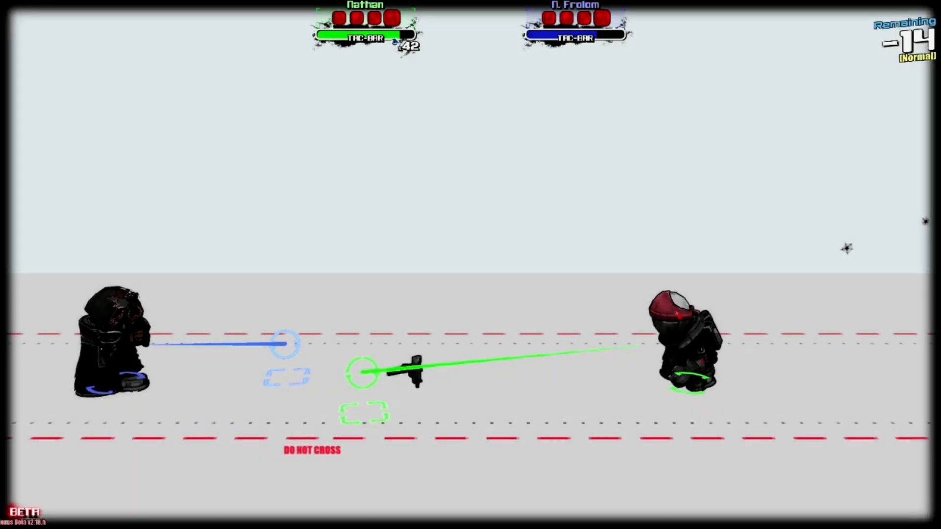
{"action": "key", "text": "a"}
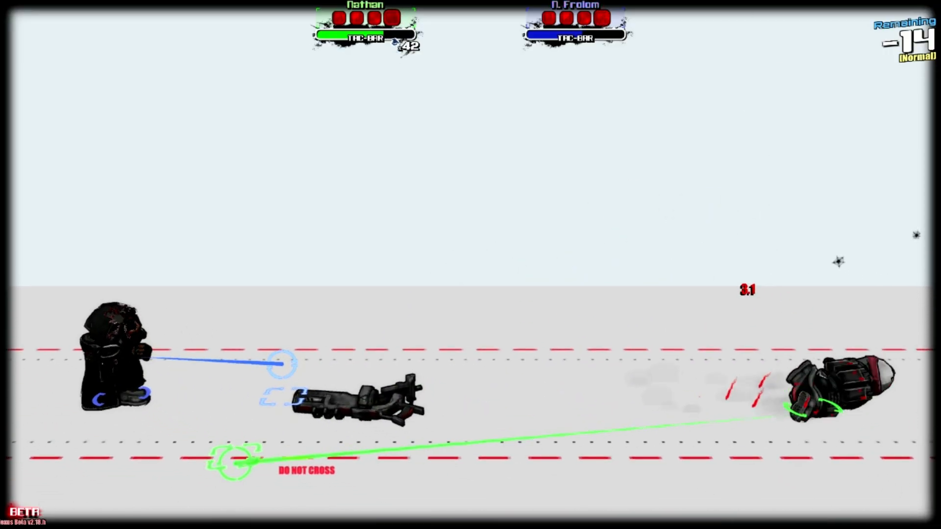
{"action": "key", "text": "a"}
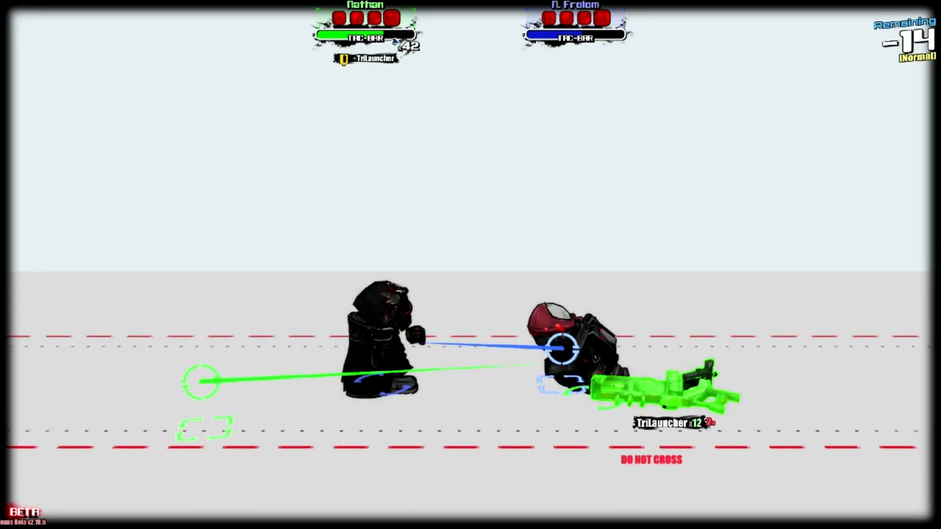